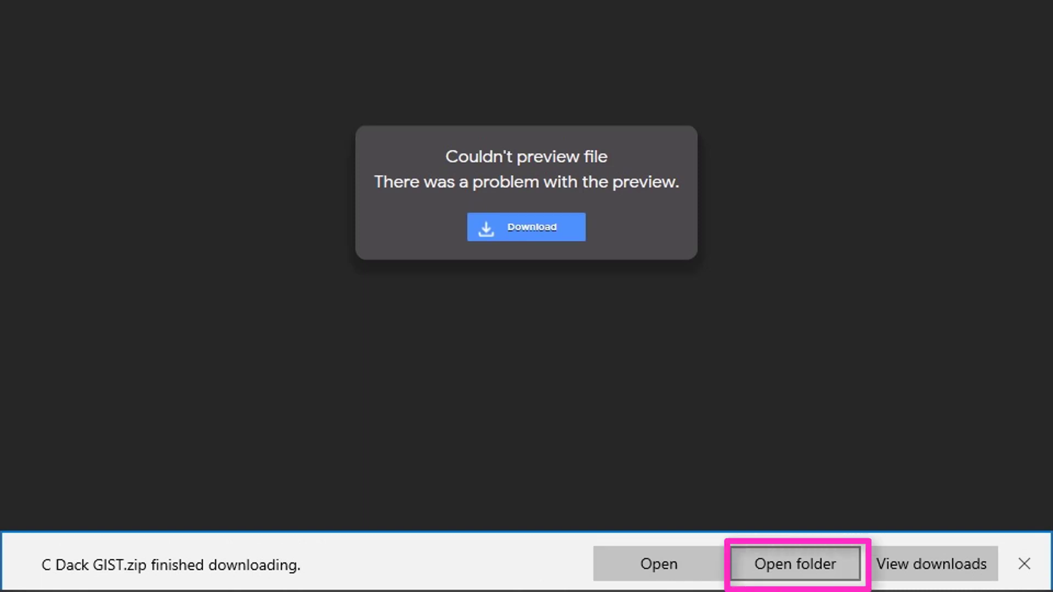
Extract the downloaded C Dack GIST archive to its default folder in Downloads and open the extracted C Dack GIST folder.
{"action": "left_click", "coordinate": [795, 563]}
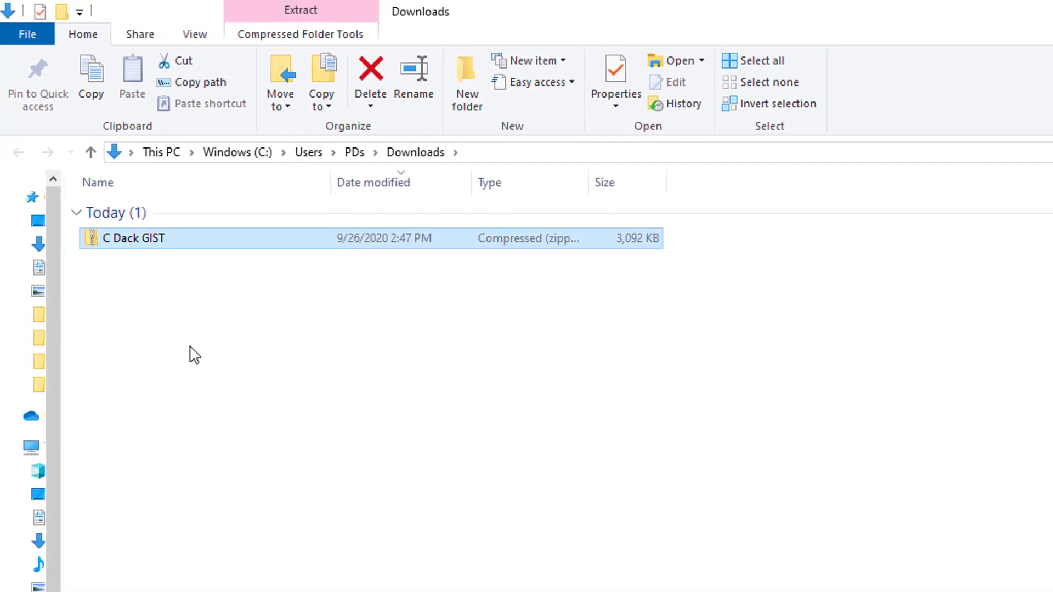
{"action": "right_click", "coordinate": [126, 239]}
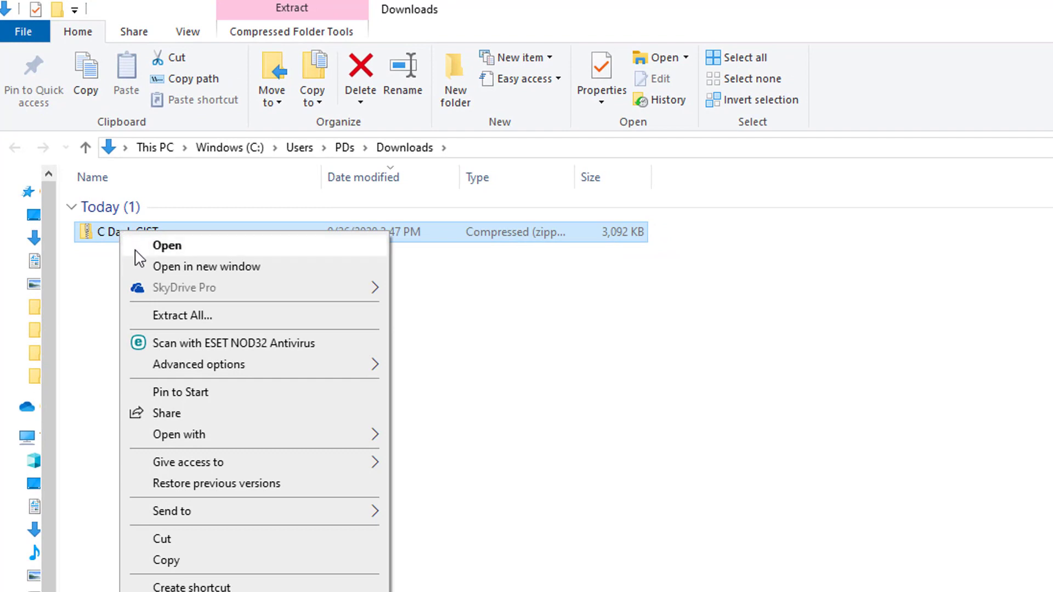
{"action": "left_click", "coordinate": [207, 317]}
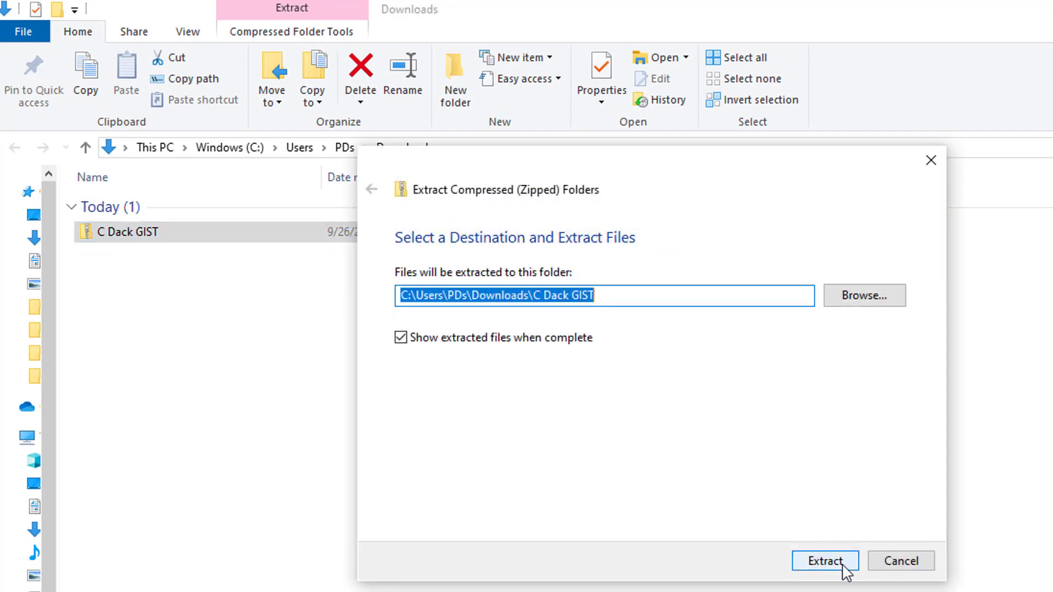
{"action": "left_click", "coordinate": [847, 565]}
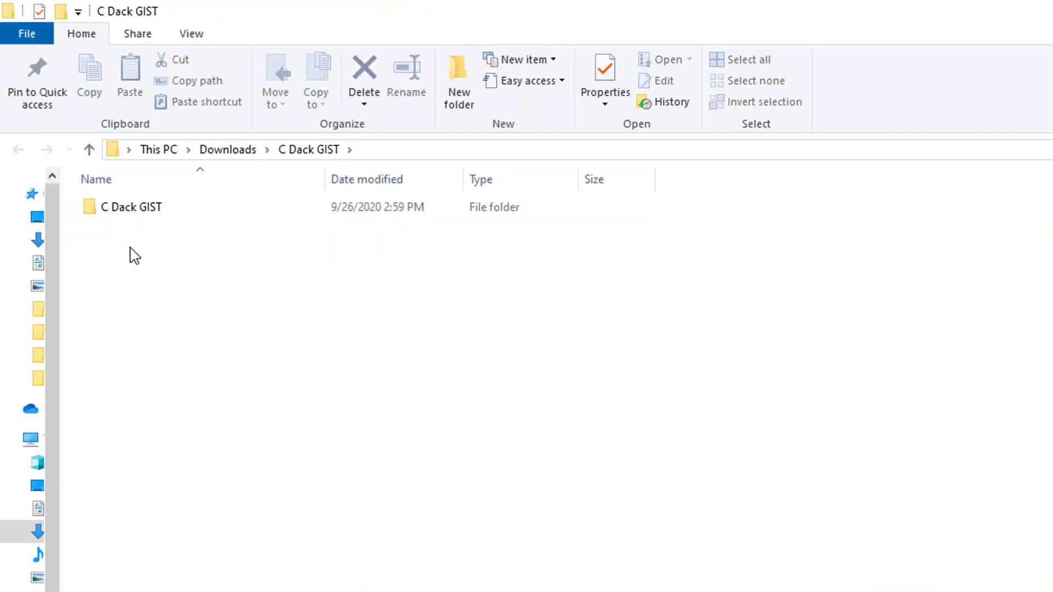
{"action": "right_click", "coordinate": [127, 212]}
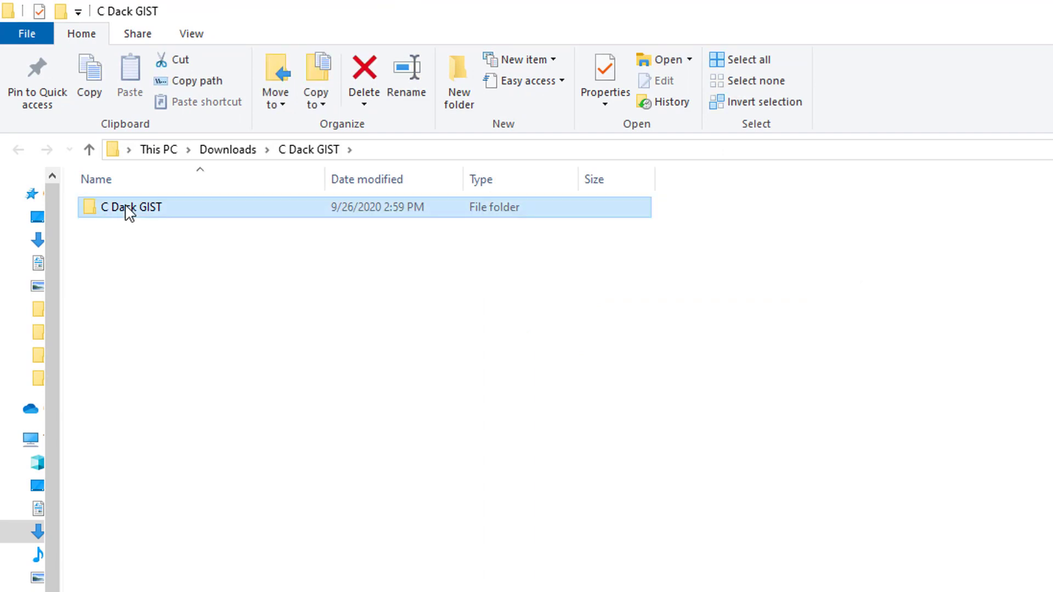
{"action": "left_click", "coordinate": [182, 221]}
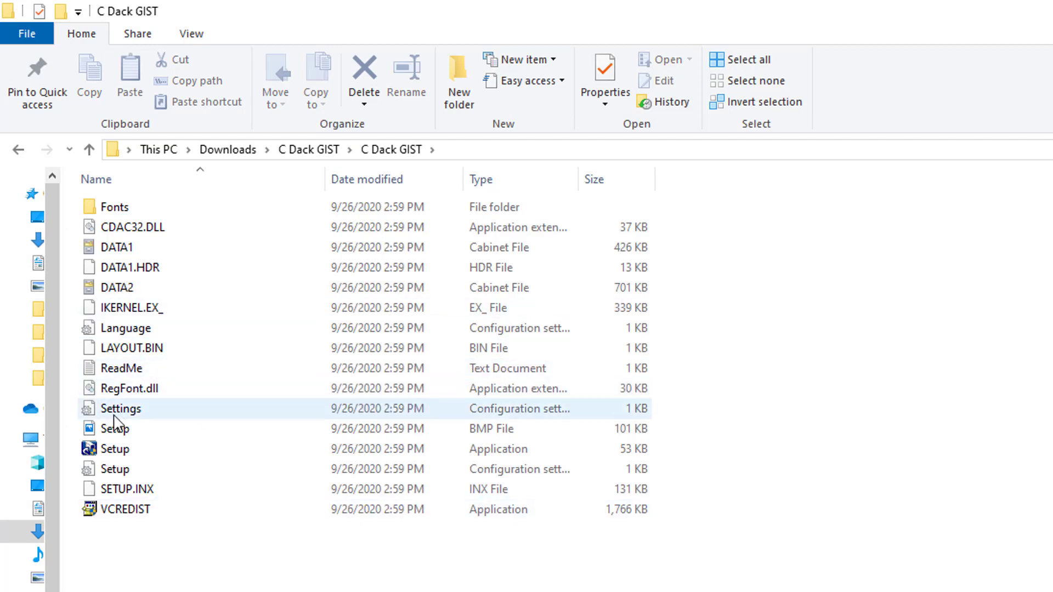
Set the Setup application to run in compatibility mode for Windows XP (Service Pack 2).
{"action": "left_click", "coordinate": [127, 454]}
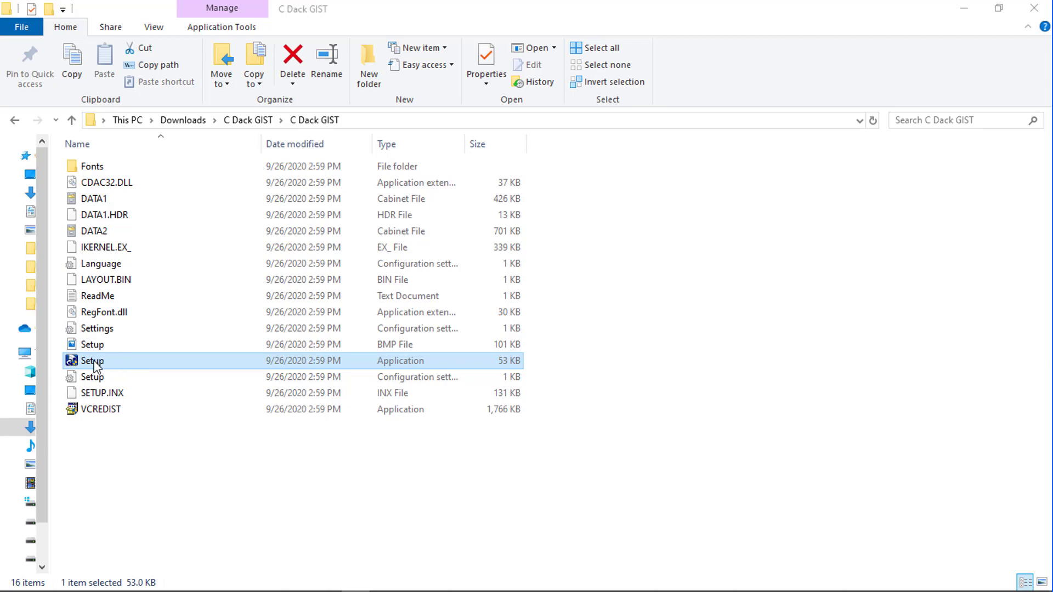
{"action": "right_click", "coordinate": [94, 364]}
{"action": "left_click", "coordinate": [126, 354]}
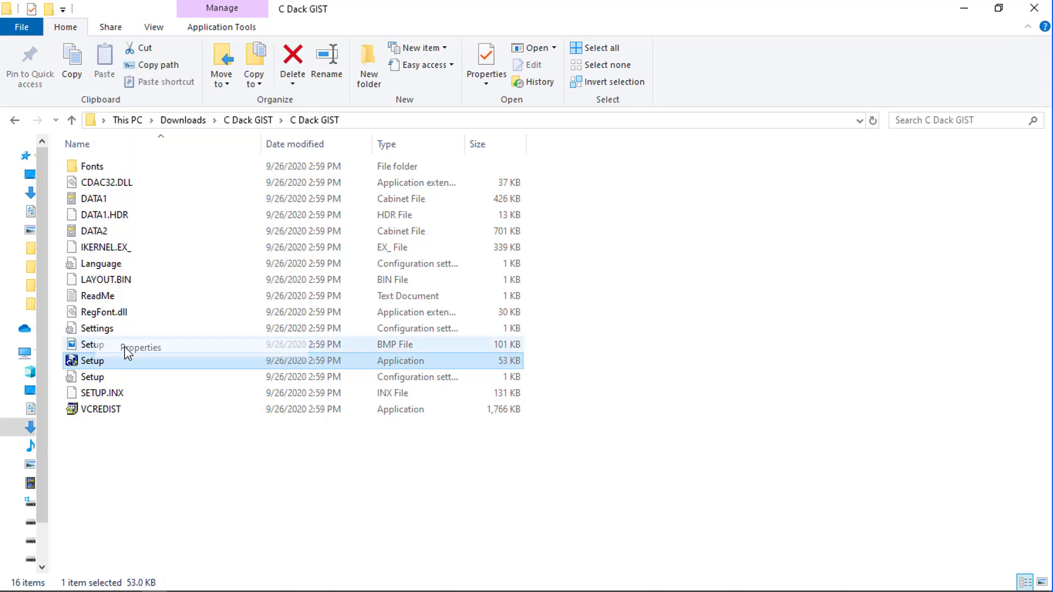
{"action": "left_click", "coordinate": [173, 230]}
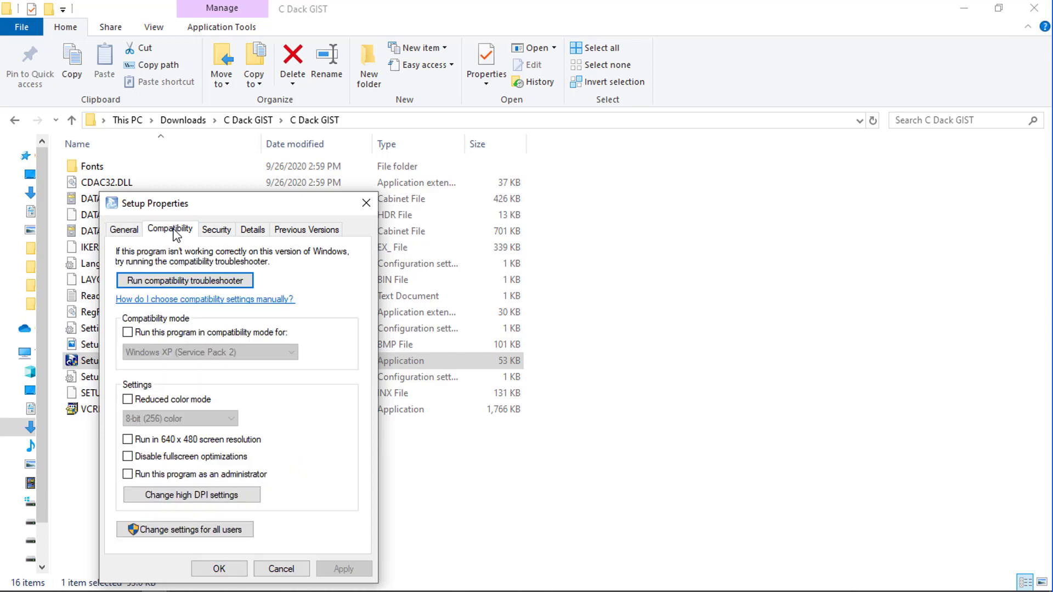
{"action": "left_click", "coordinate": [127, 333]}
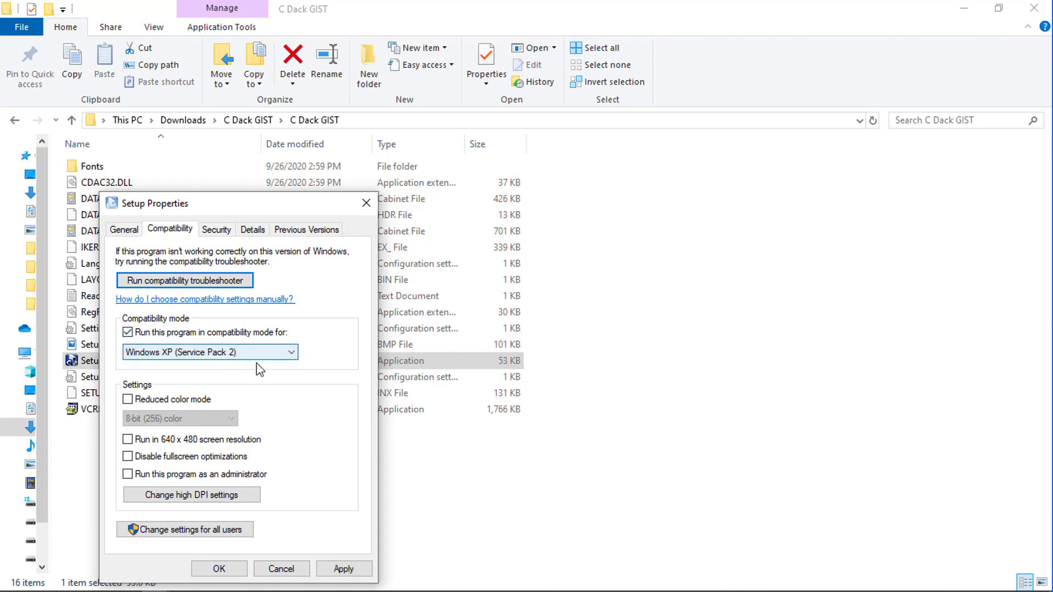
{"action": "left_click", "coordinate": [339, 569]}
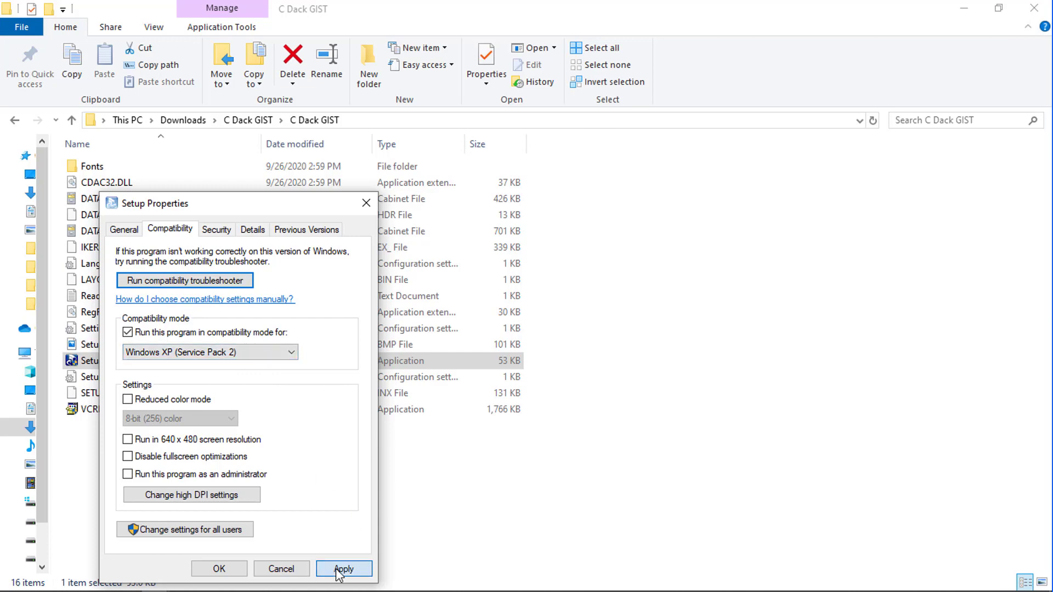
{"action": "left_click", "coordinate": [215, 570]}
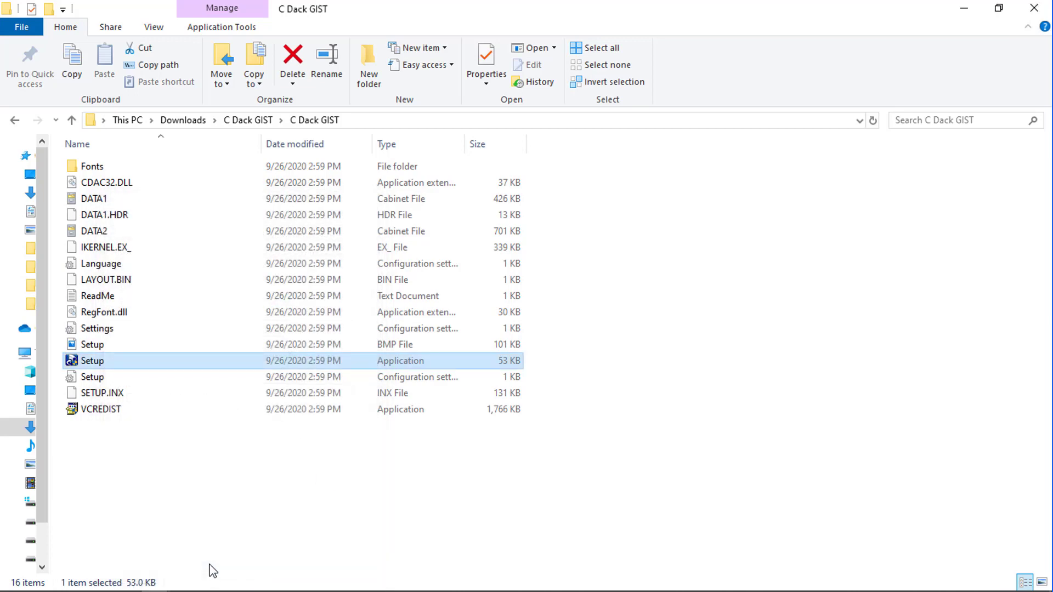
Run the Setup application to install GIST-TT-TypingTool(Assamese) and finish with the option to restart the computer now.
{"action": "double_click", "coordinate": [100, 363]}
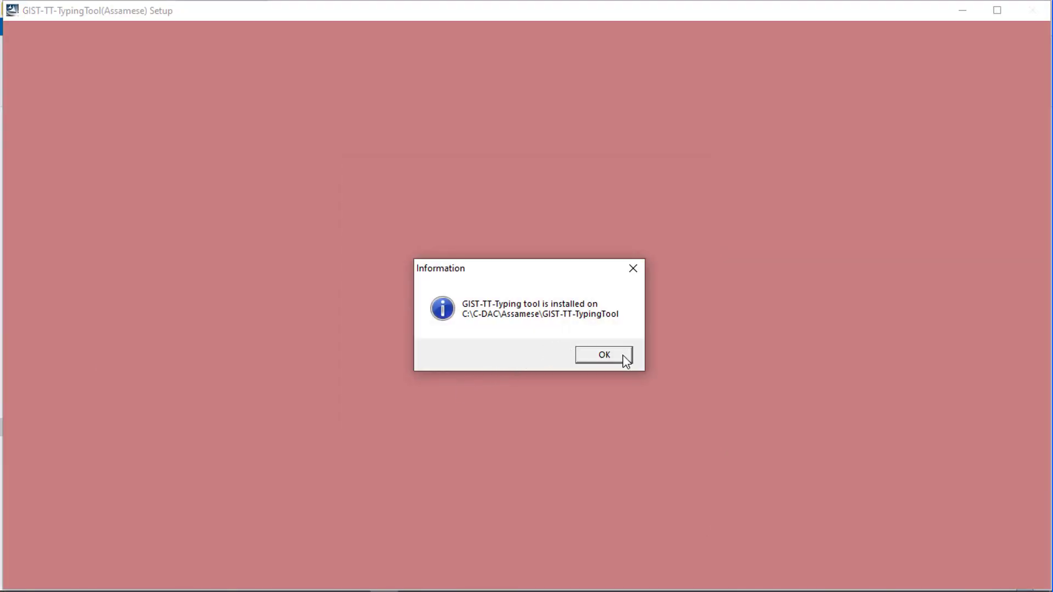
{"action": "left_click", "coordinate": [623, 361]}
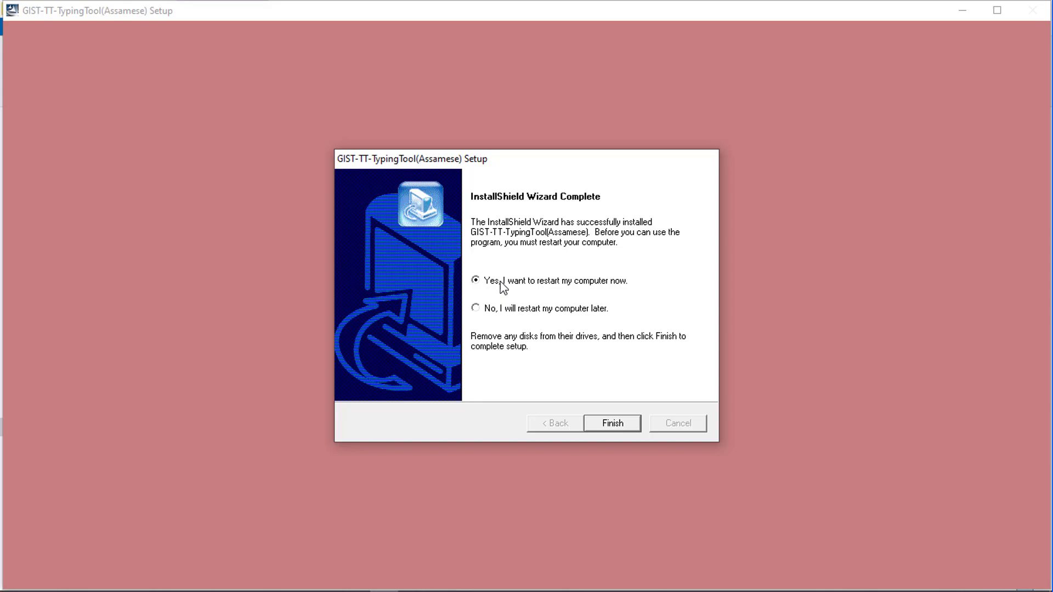
{"action": "left_click", "coordinate": [629, 426]}
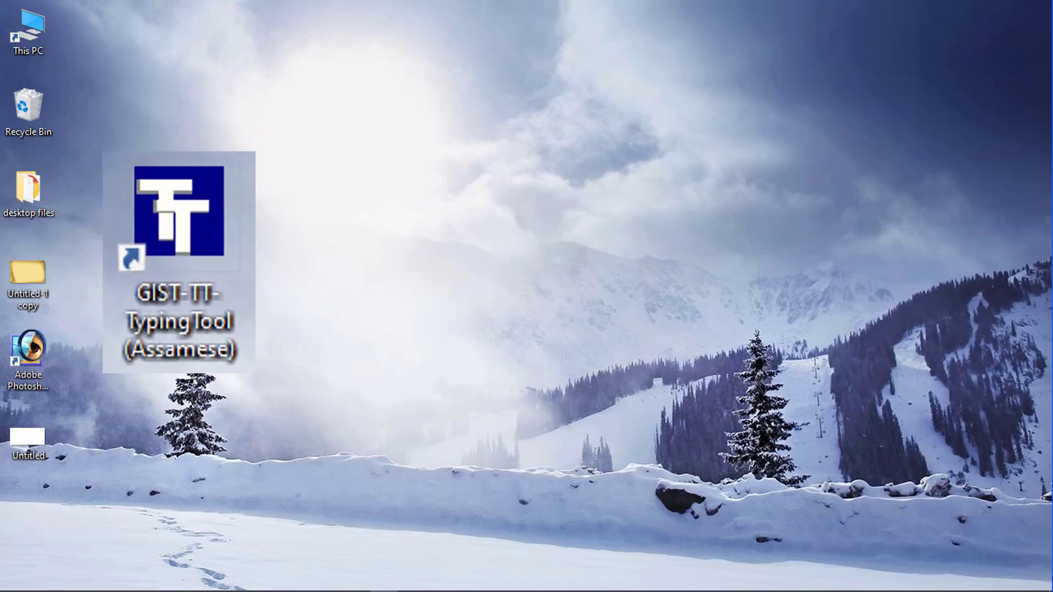
Launch the GIST-TT-TypingTool (Assamese) and Adobe Photoshop from the desktop.
{"action": "double_click", "coordinate": [149, 190]}
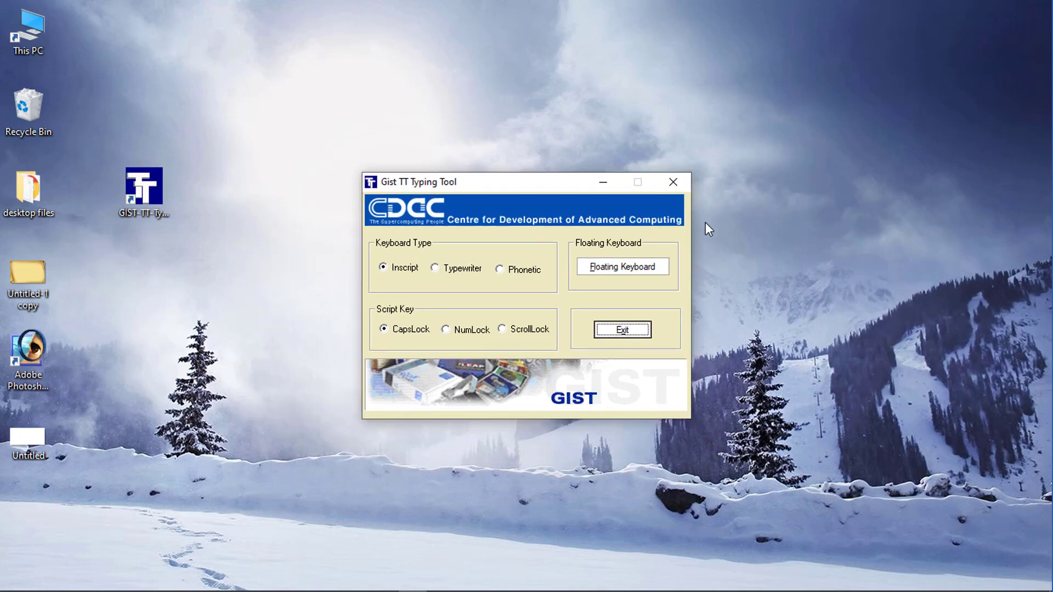
{"action": "double_click", "coordinate": [28, 357]}
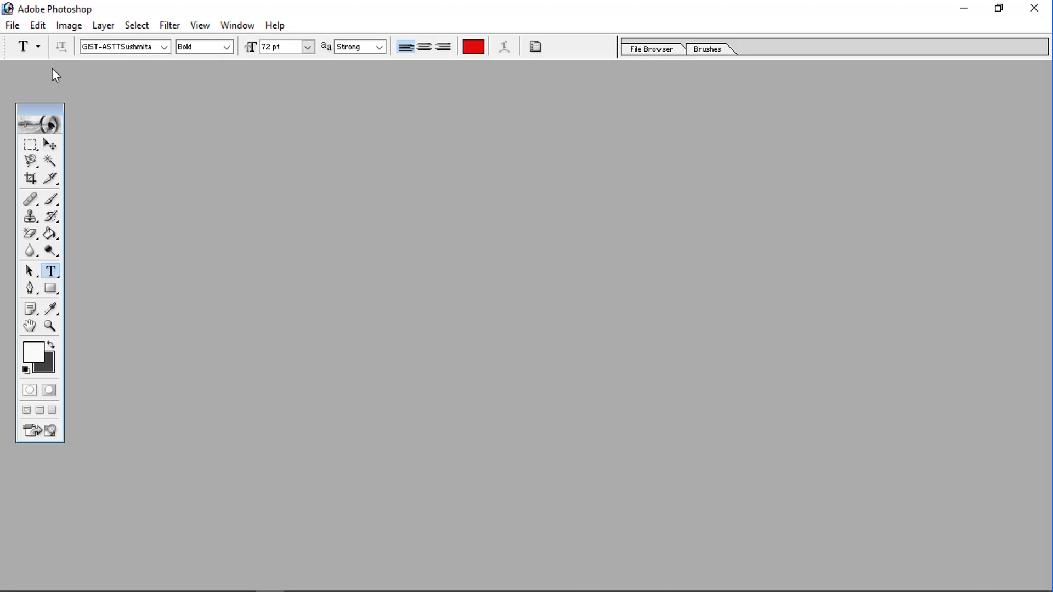
Create a white A4 RGB document at 300 pixels/inch, move its window clear of the toolbox and start a text line.
{"action": "left_click", "coordinate": [11, 26]}
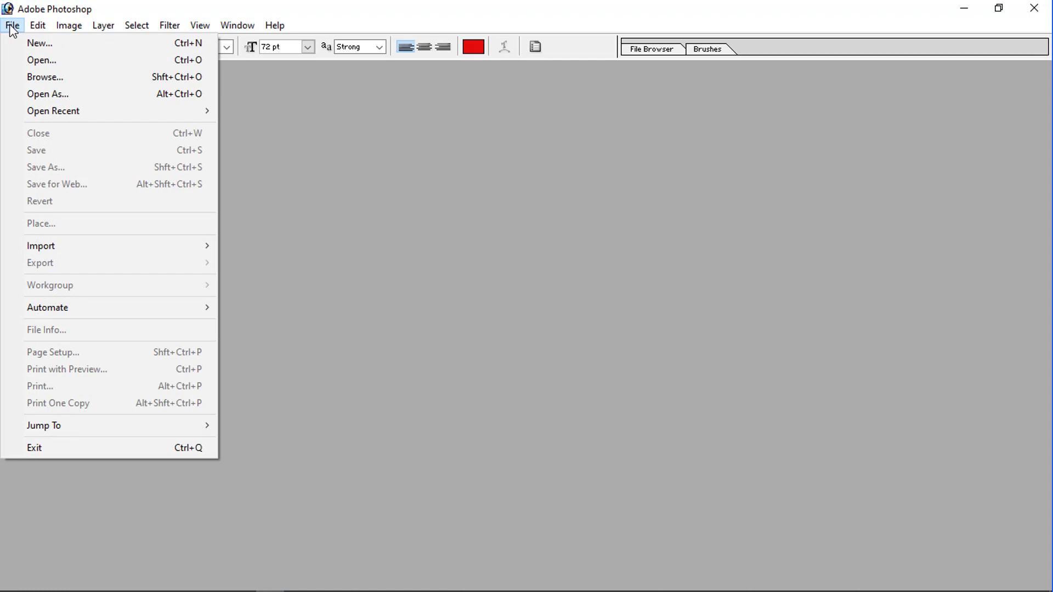
{"action": "left_click", "coordinate": [44, 41]}
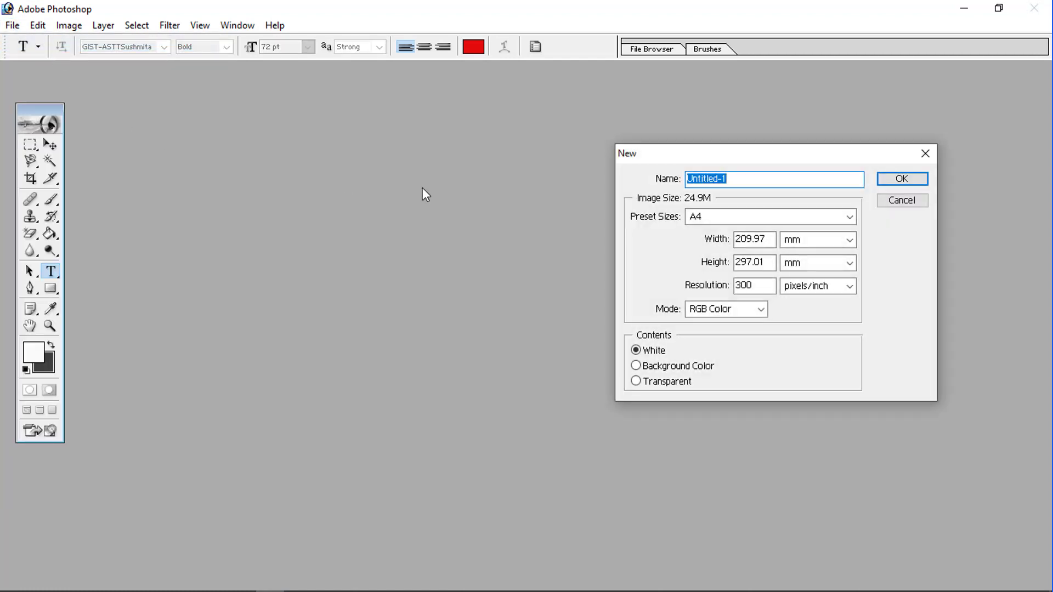
{"action": "left_click", "coordinate": [906, 180]}
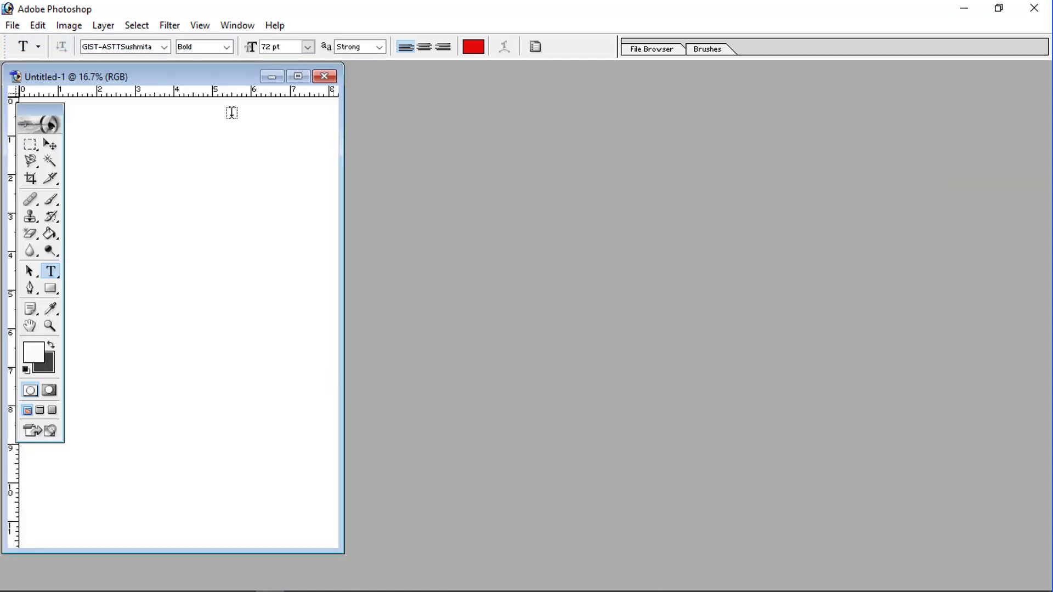
{"action": "left_click_drag", "start_coordinate": [195, 80], "coordinate": [548, 87]}
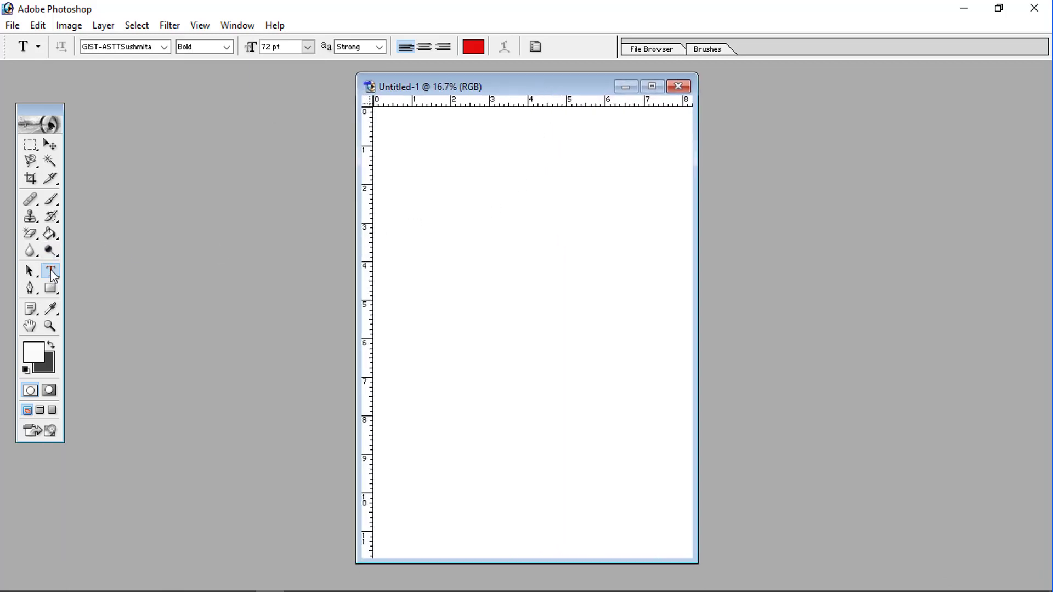
{"action": "left_click", "coordinate": [401, 218]}
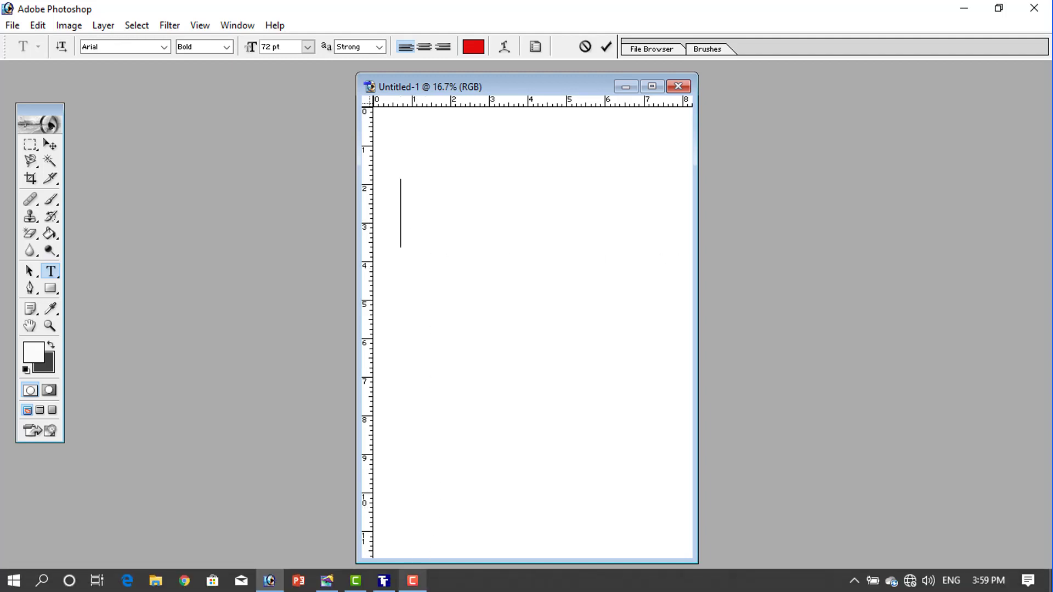
In the Gist TT Typing Tool, choose CapsLock as the script key and view the Assamese layout on the floating keyboard, then minimize the tool.
{"action": "left_click", "coordinate": [384, 581]}
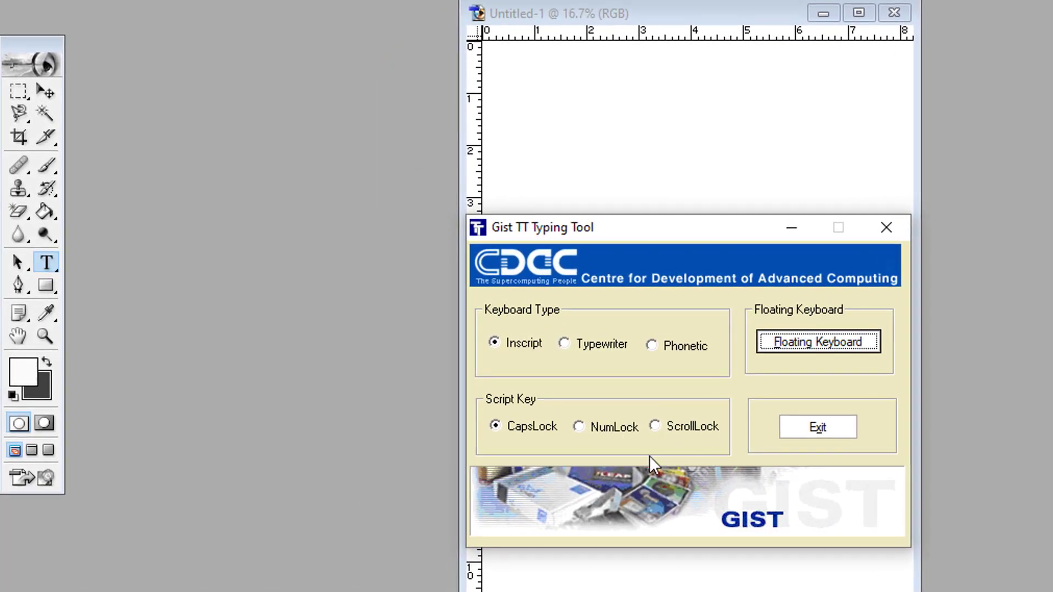
{"action": "left_click", "coordinate": [495, 426]}
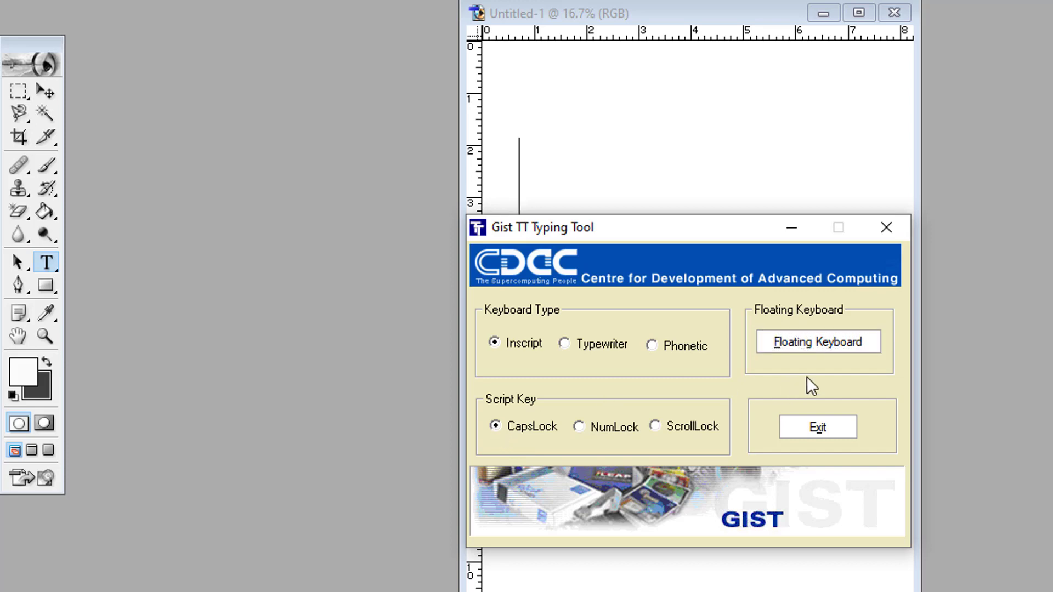
{"action": "left_click", "coordinate": [805, 346]}
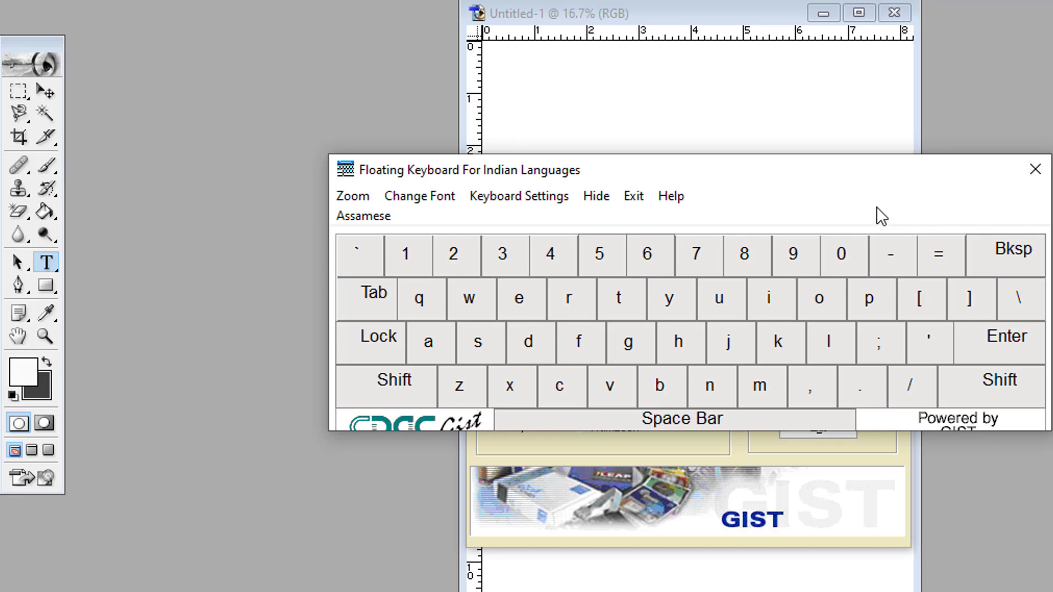
{"action": "key", "text": "Caps_Lock"}
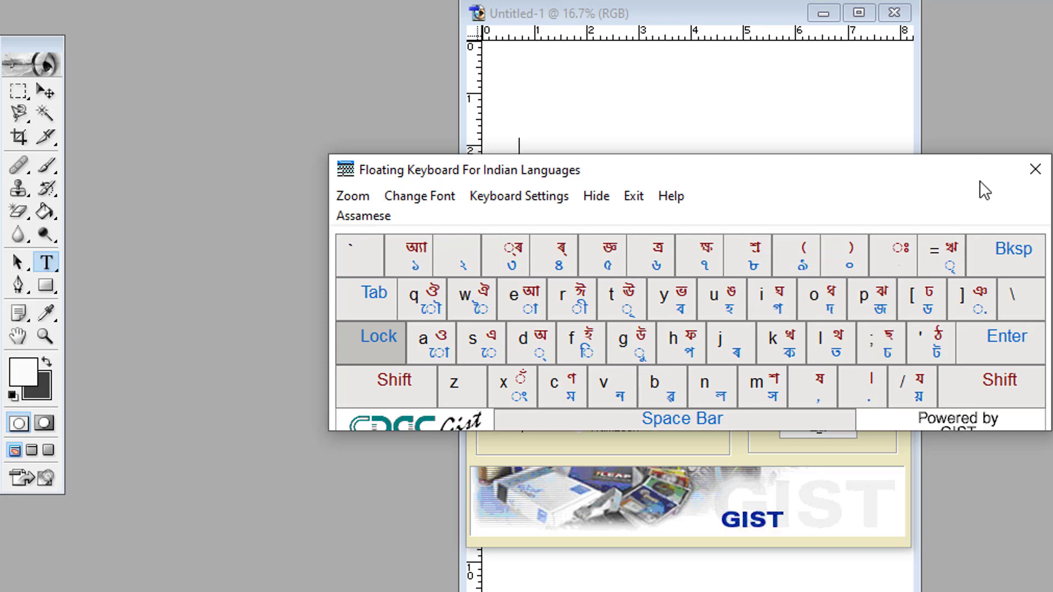
{"action": "left_click", "coordinate": [1035, 169]}
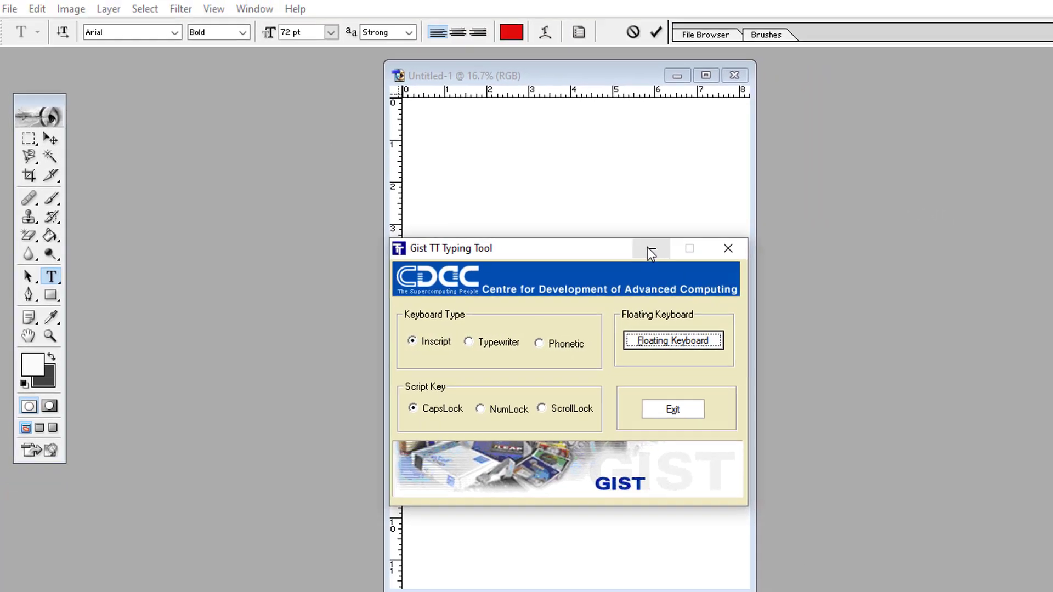
{"action": "left_click", "coordinate": [649, 249]}
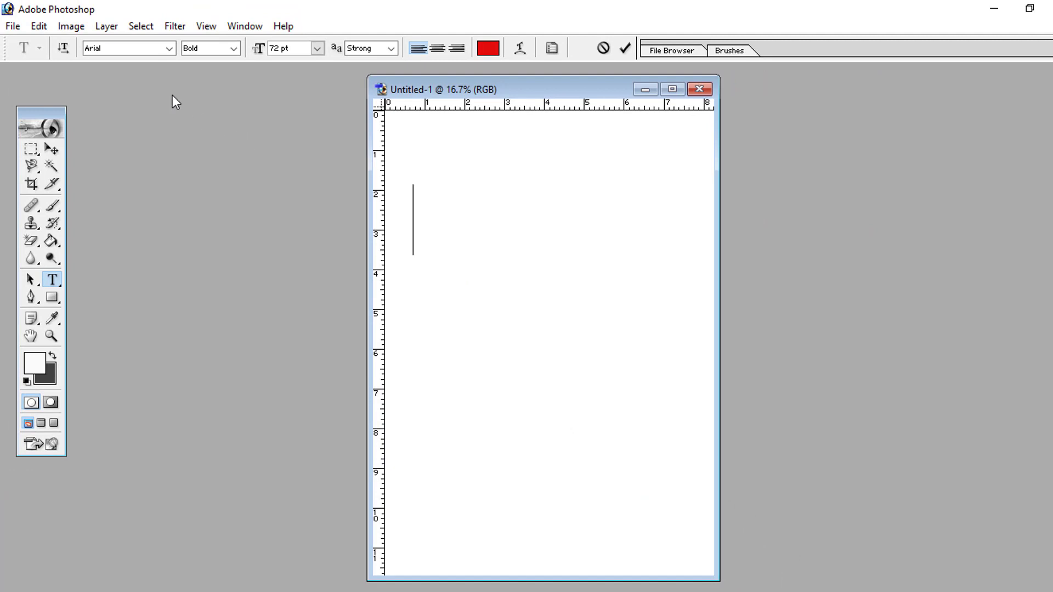
Set the text's font family to GIST-ASTTSatyajit.
{"action": "left_click", "coordinate": [139, 47]}
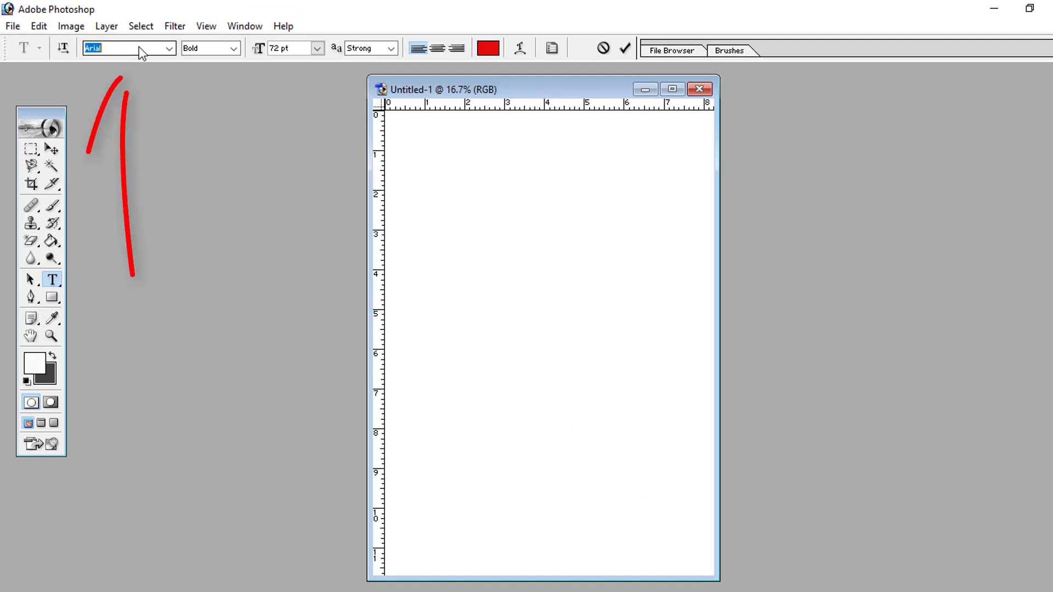
{"action": "type", "text": "GST-ASM-OTArbin..."}
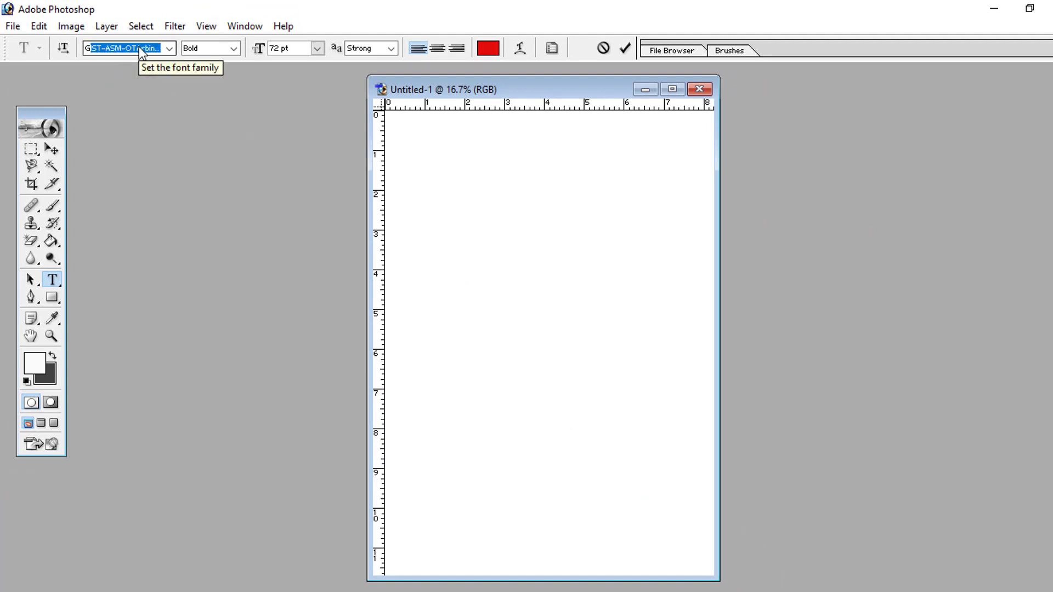
{"action": "left_click", "coordinate": [170, 48]}
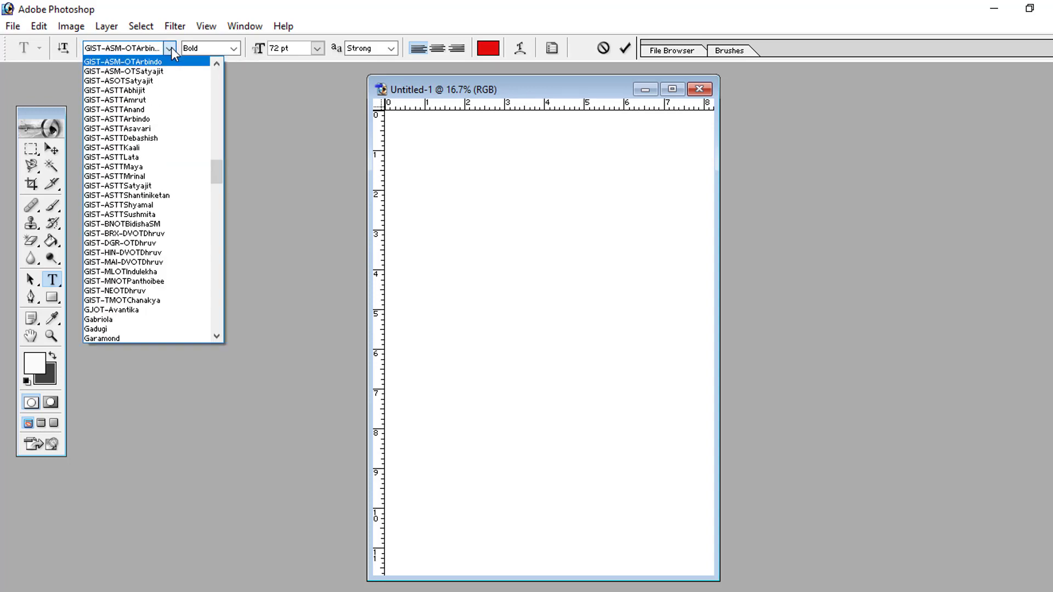
{"action": "left_click", "coordinate": [159, 186]}
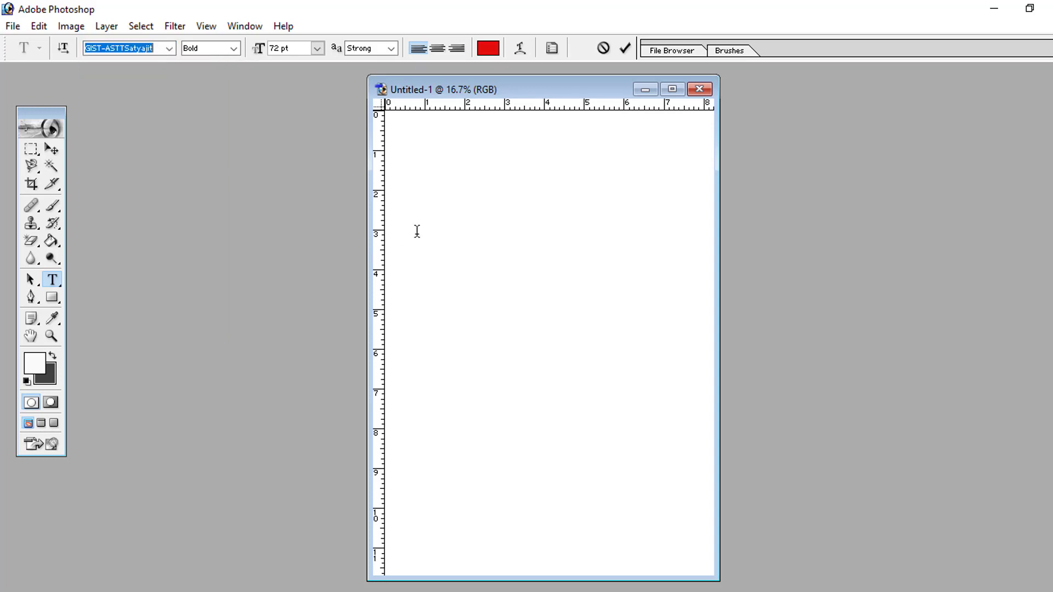
Start a text line near the page's upper edge, switch on Assamese input, enter নমস্কাৰ and commit the text.
{"action": "left_click", "coordinate": [413, 233]}
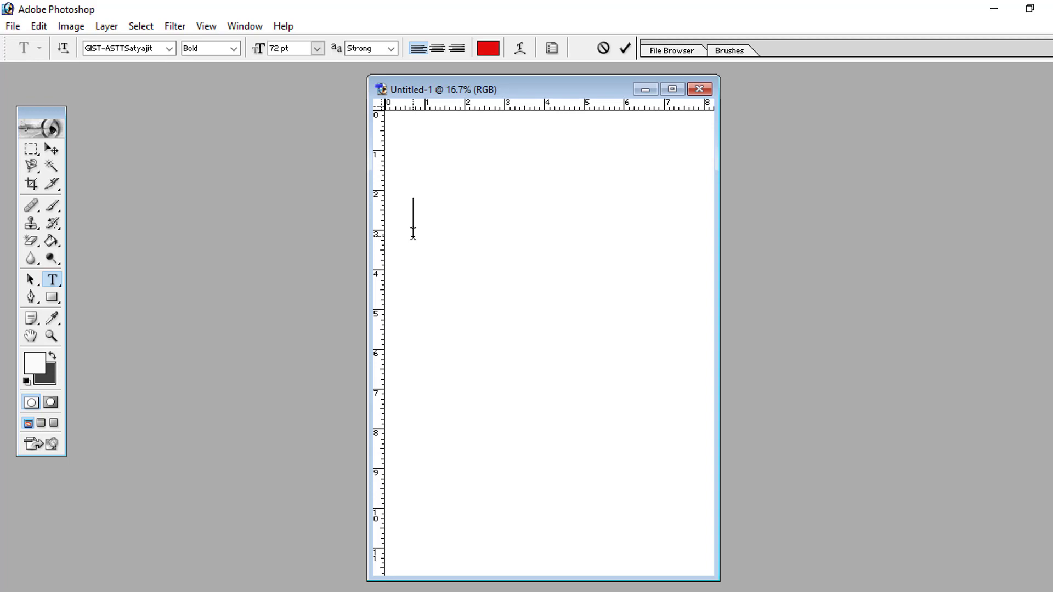
{"action": "key", "text": "Caps_Lock"}
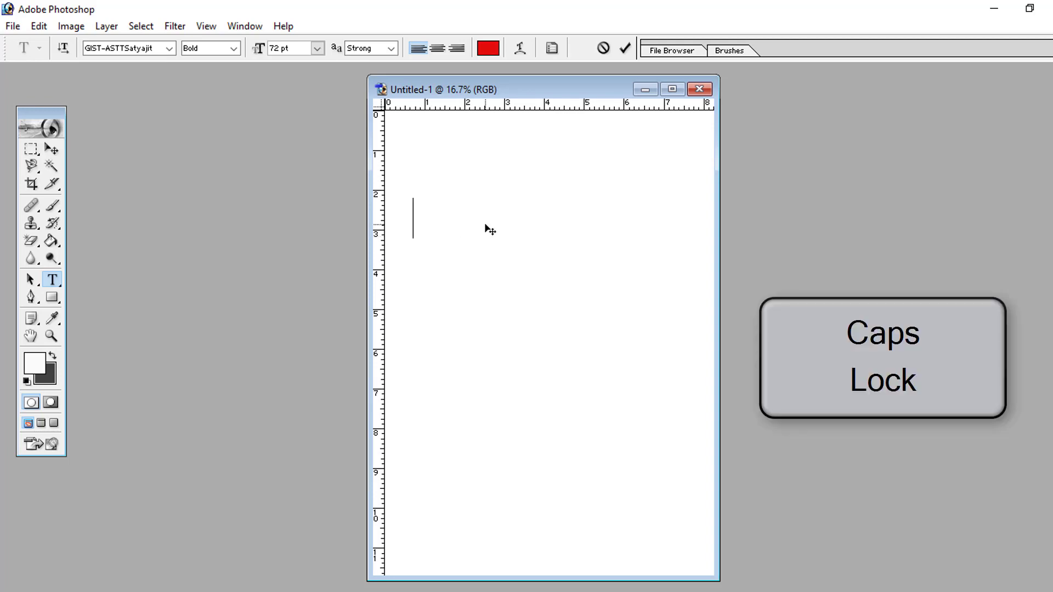
{"action": "type", "text": "নমস"}
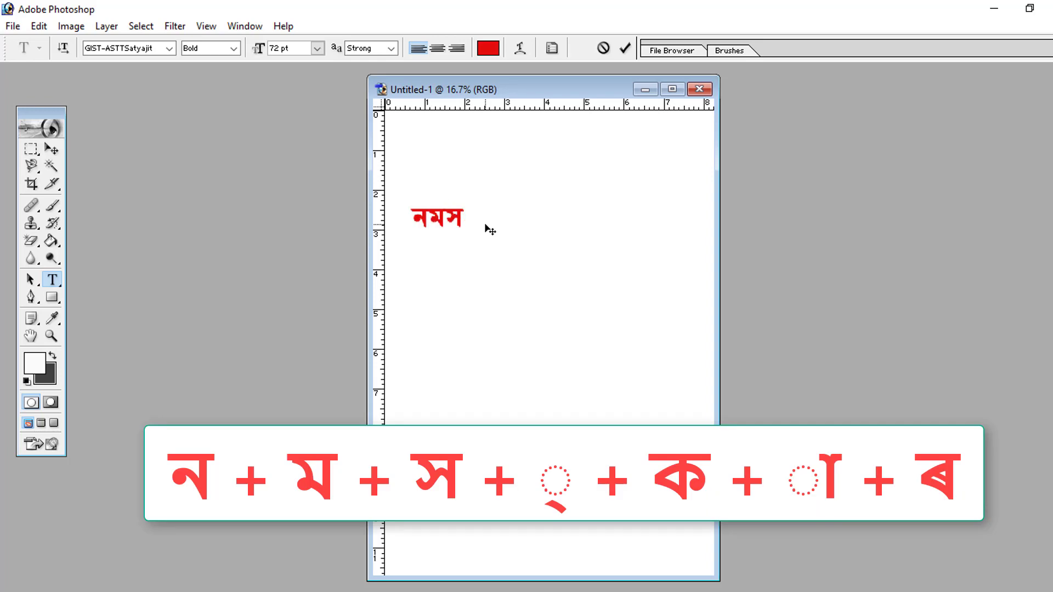
{"action": "type", "text": "্কাৰ"}
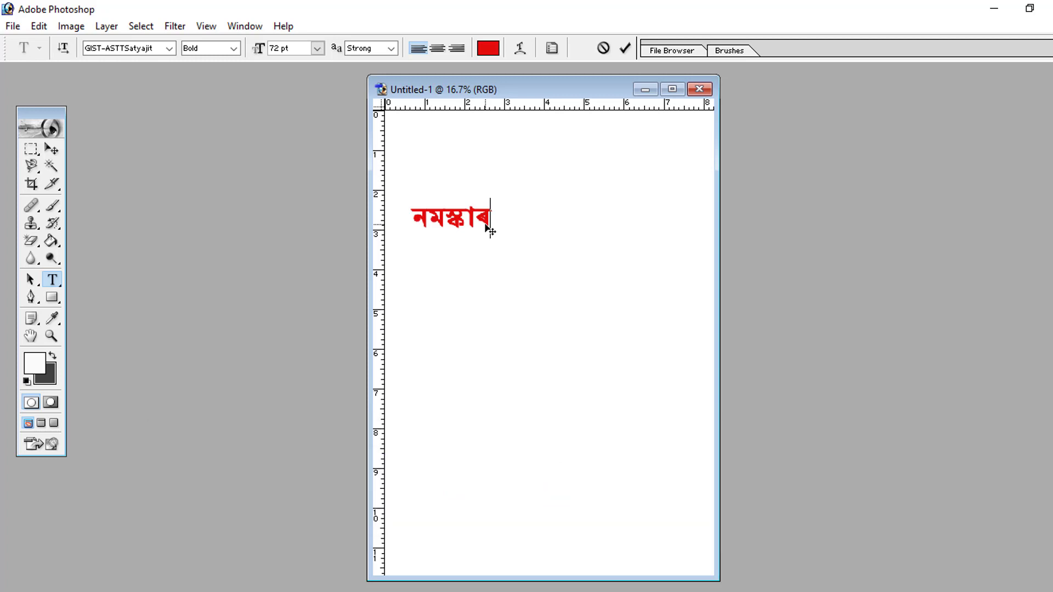
{"action": "key", "text": "ctrl+Return"}
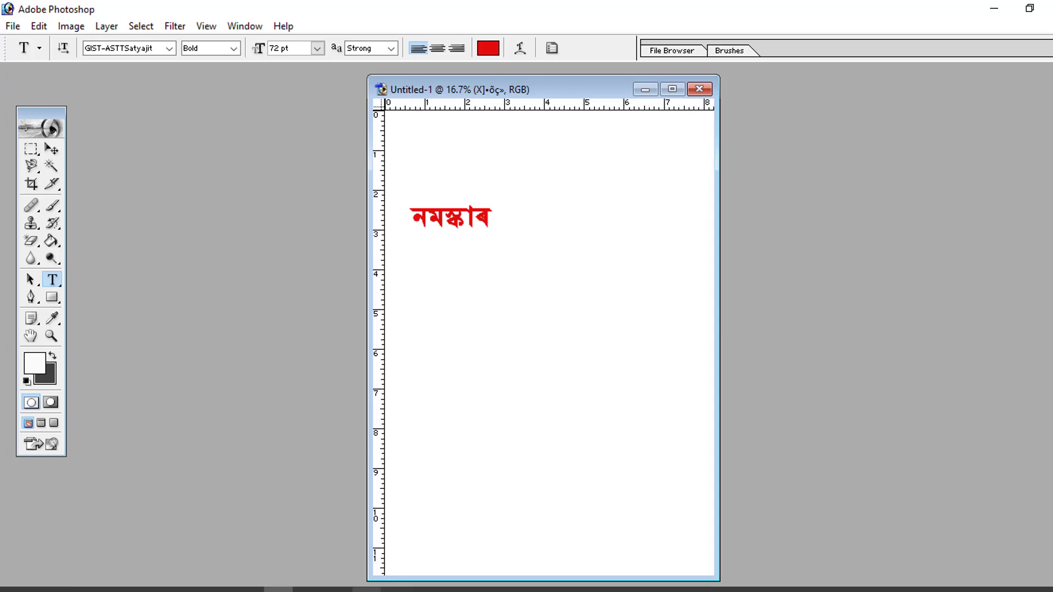
Bring back the Gist TT Typing Tool, open its floating keyboard and minimize the tool's main window.
{"action": "left_click", "coordinate": [396, 590]}
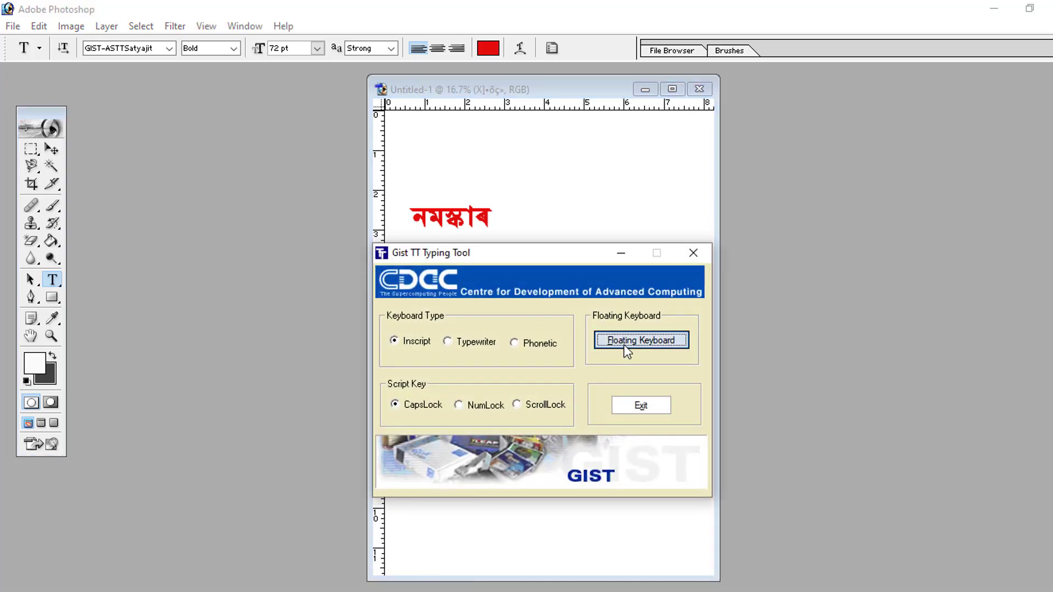
{"action": "left_click", "coordinate": [623, 341]}
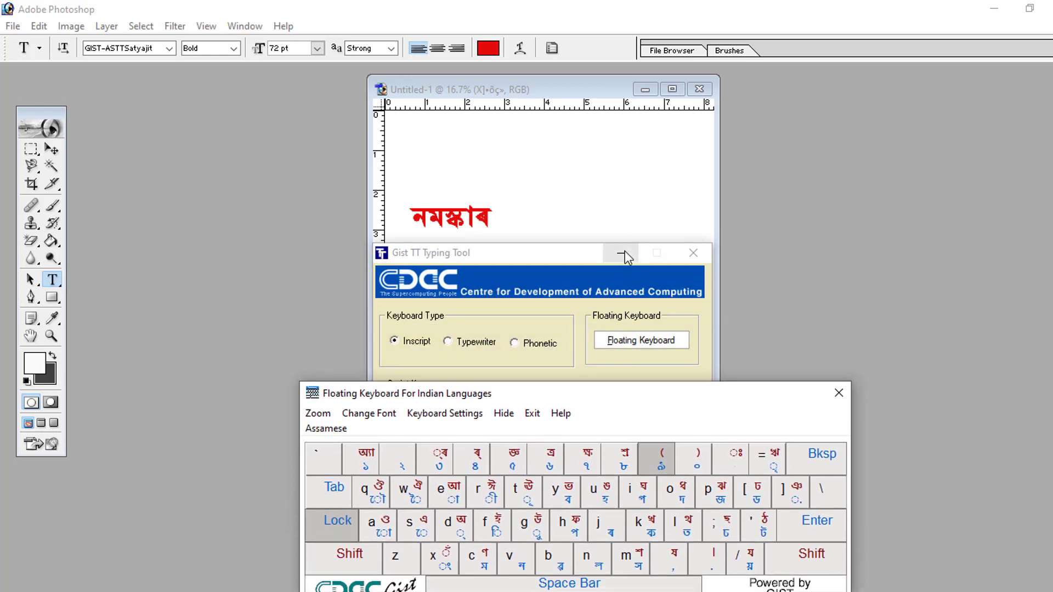
{"action": "left_click", "coordinate": [620, 253]}
{"action": "left_click", "coordinate": [448, 262]}
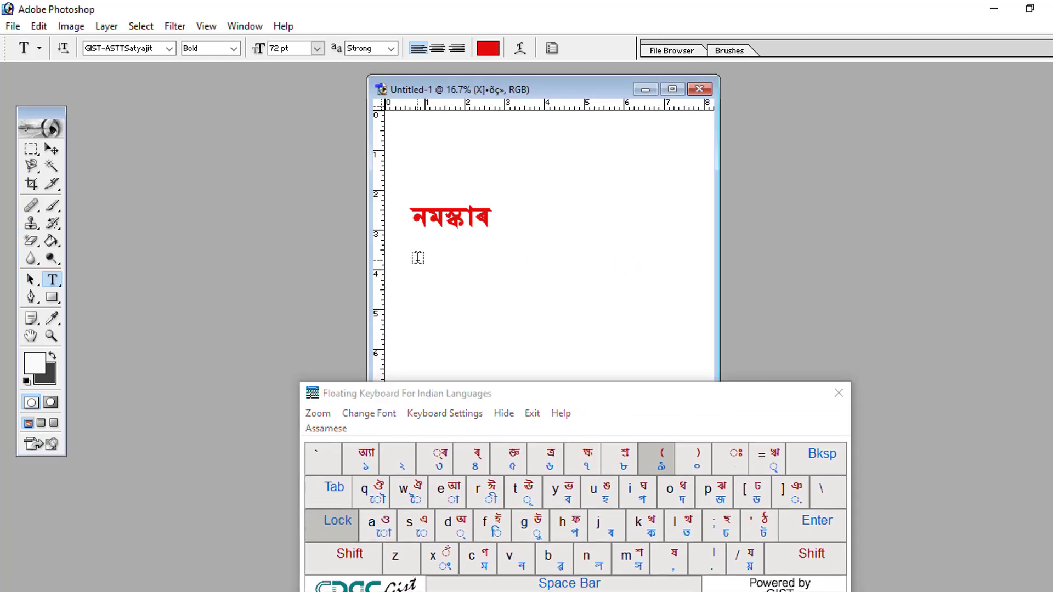
Start a second text line below the first word and enter নমস্কাৰ with the floating keyboard's characters.
{"action": "left_click", "coordinate": [417, 266]}
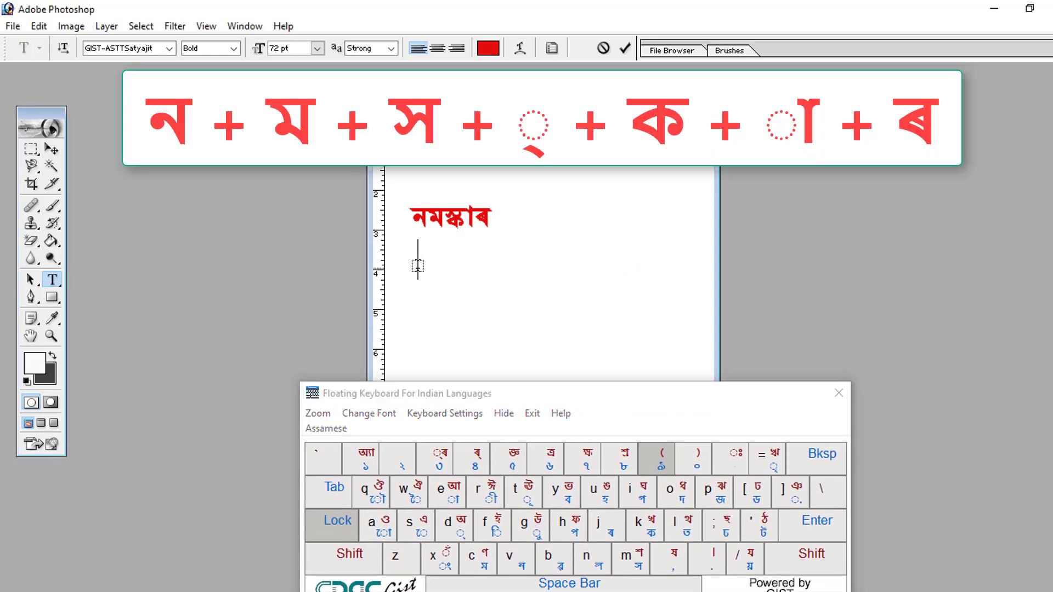
{"action": "left_click", "coordinate": [516, 569]}
{"action": "left_click", "coordinate": [480, 565]}
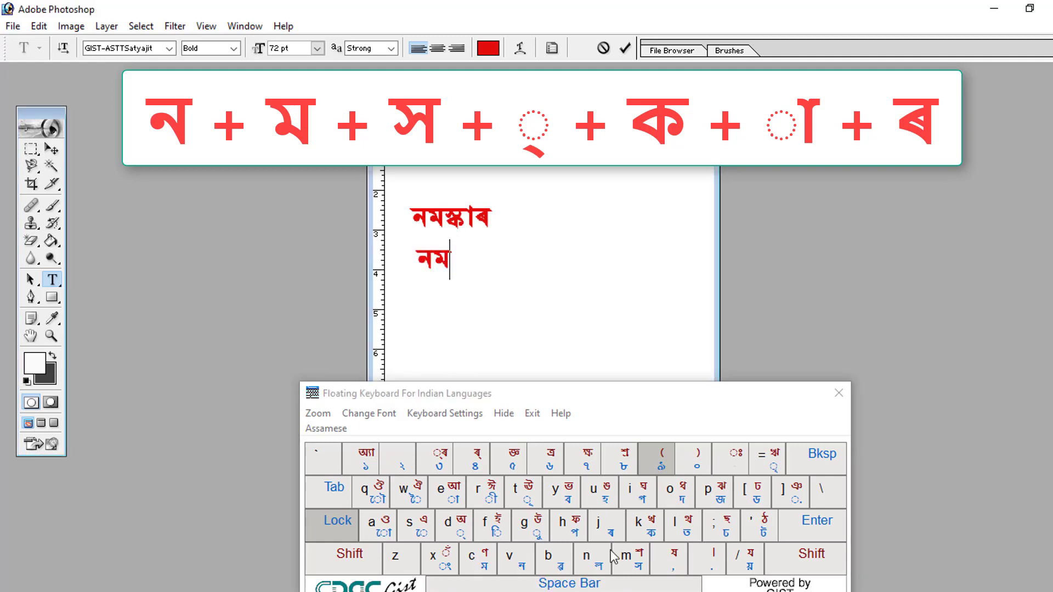
{"action": "left_click", "coordinate": [636, 569]}
{"action": "left_click", "coordinate": [453, 531]}
{"action": "left_click", "coordinate": [651, 527]}
{"action": "left_click", "coordinate": [452, 496]}
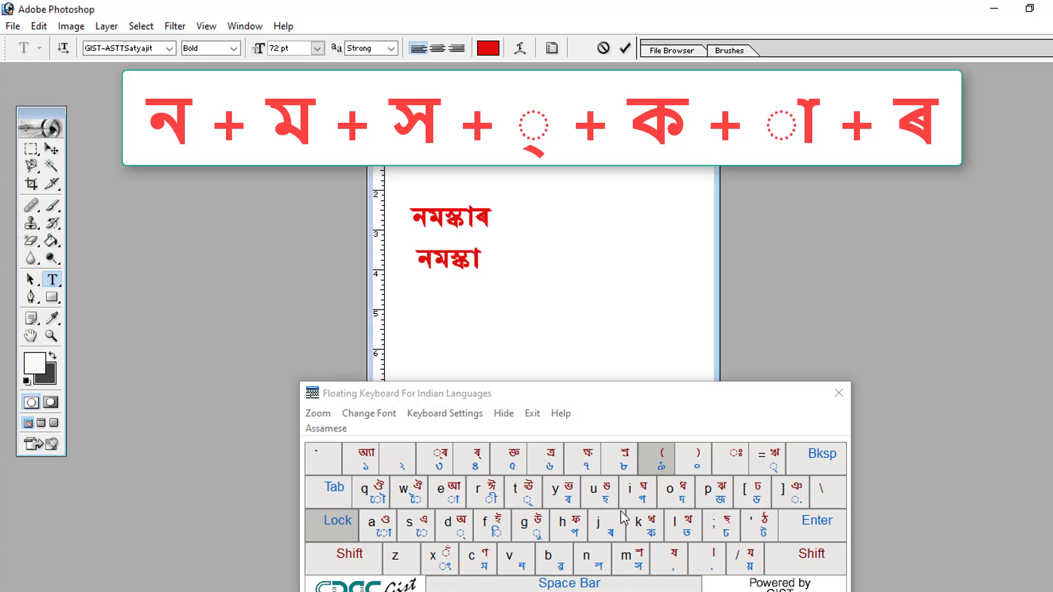
{"action": "left_click", "coordinate": [603, 526]}
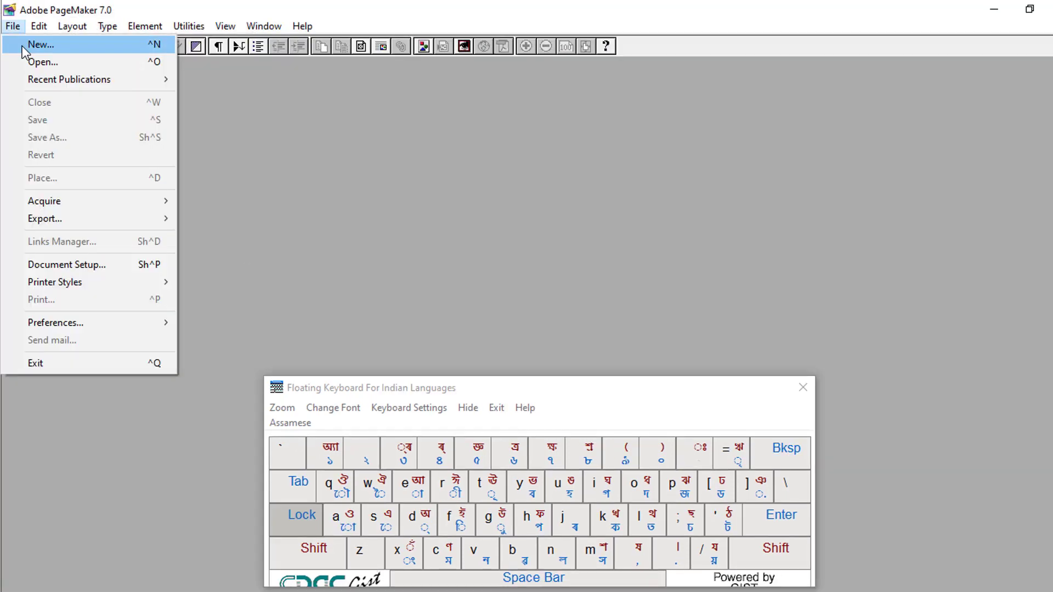
Switch to Adobe PageMaker and create a new one-page, tall Letter publication of 8.5 x 11 inches.
{"action": "left_click", "coordinate": [25, 45]}
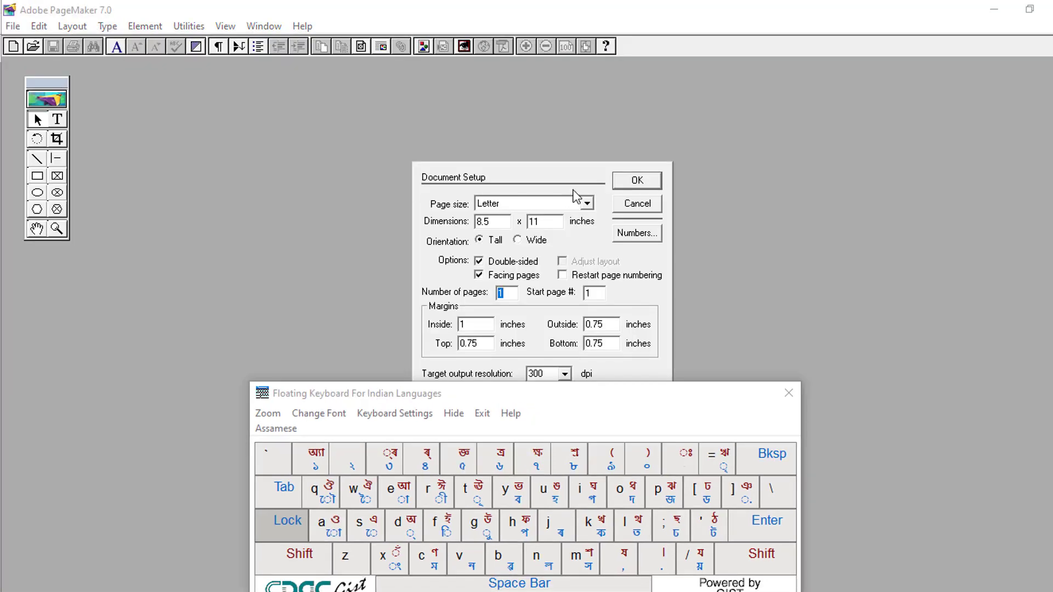
{"action": "left_click", "coordinate": [639, 178]}
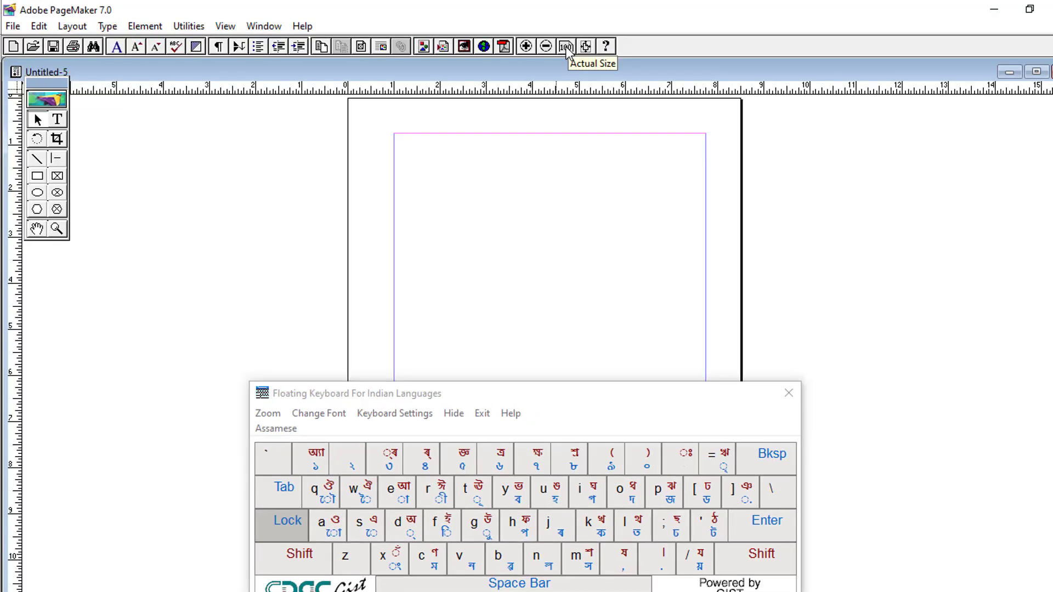
{"action": "left_click", "coordinate": [567, 47]}
{"action": "left_click", "coordinate": [36, 229]}
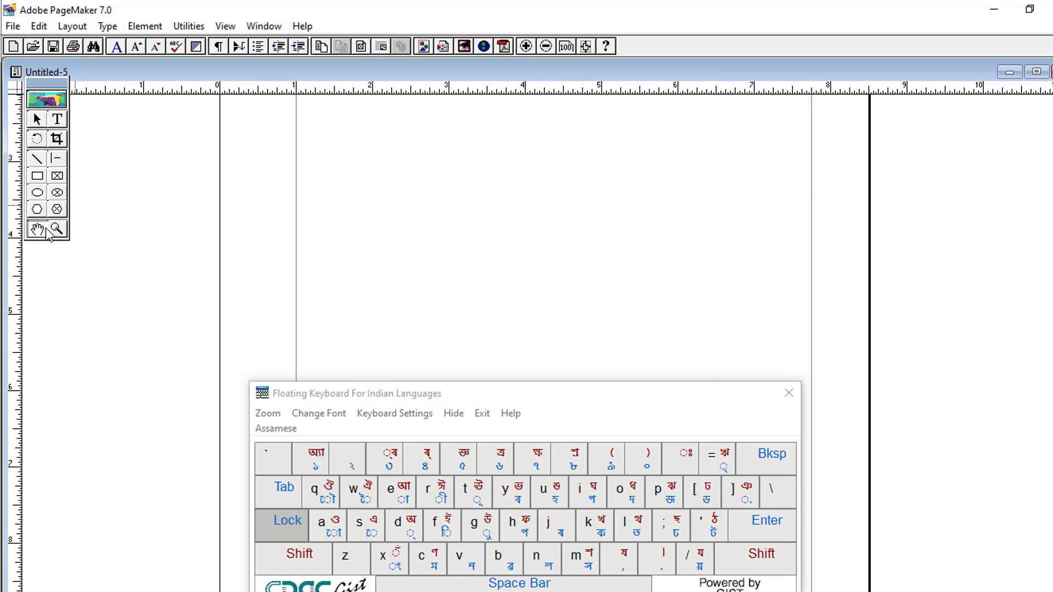
{"action": "left_click_drag", "start_coordinate": [430, 242], "coordinate": [422, 427]}
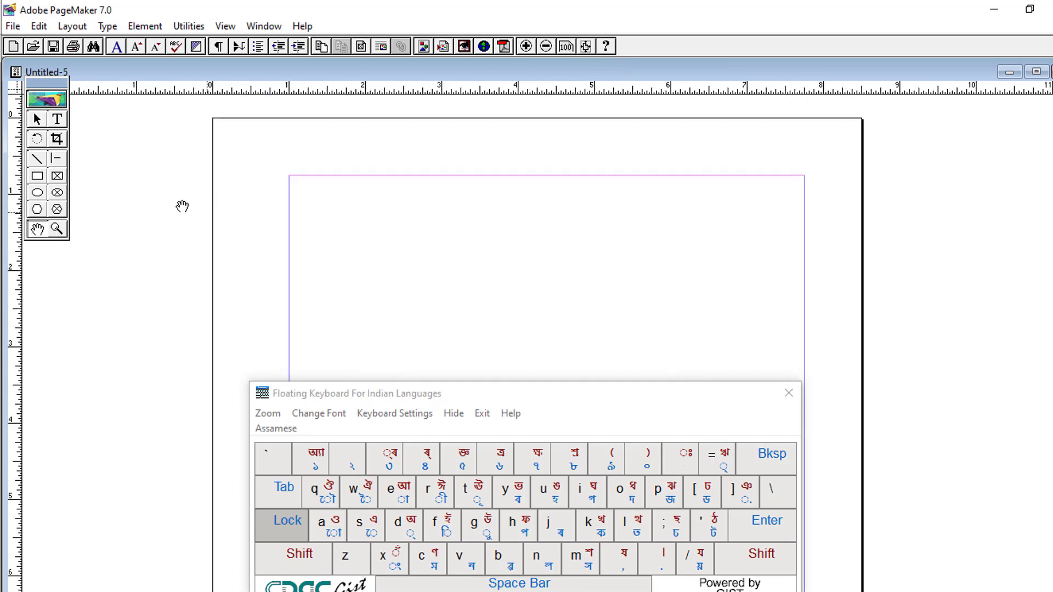
Close the floating keyboard, start a text line inside the page margins and set its font to GIST-ASOTSatyajit.
{"action": "left_click", "coordinate": [58, 119]}
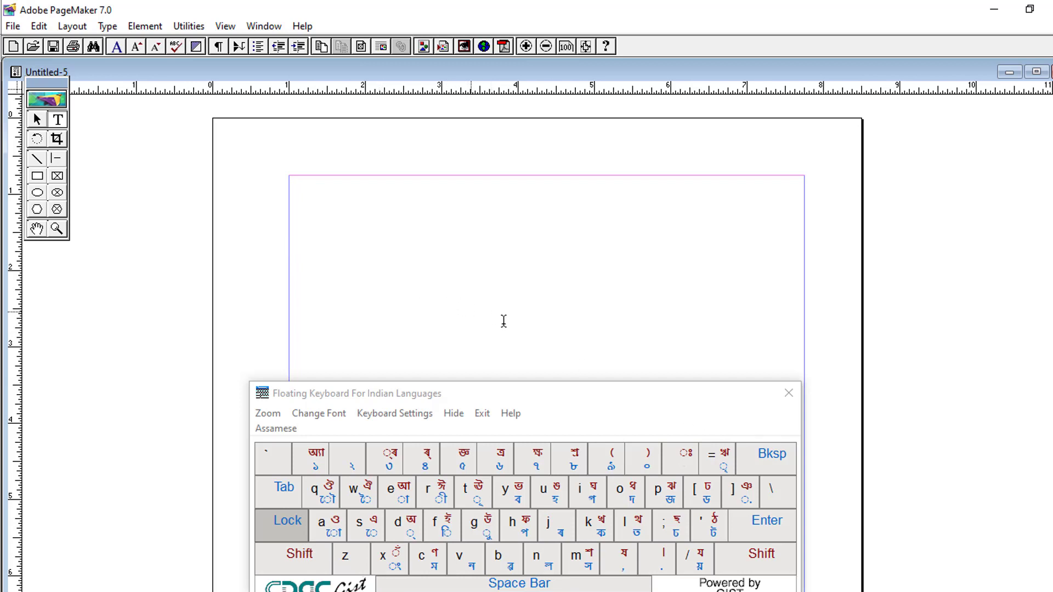
{"action": "left_click", "coordinate": [788, 394]}
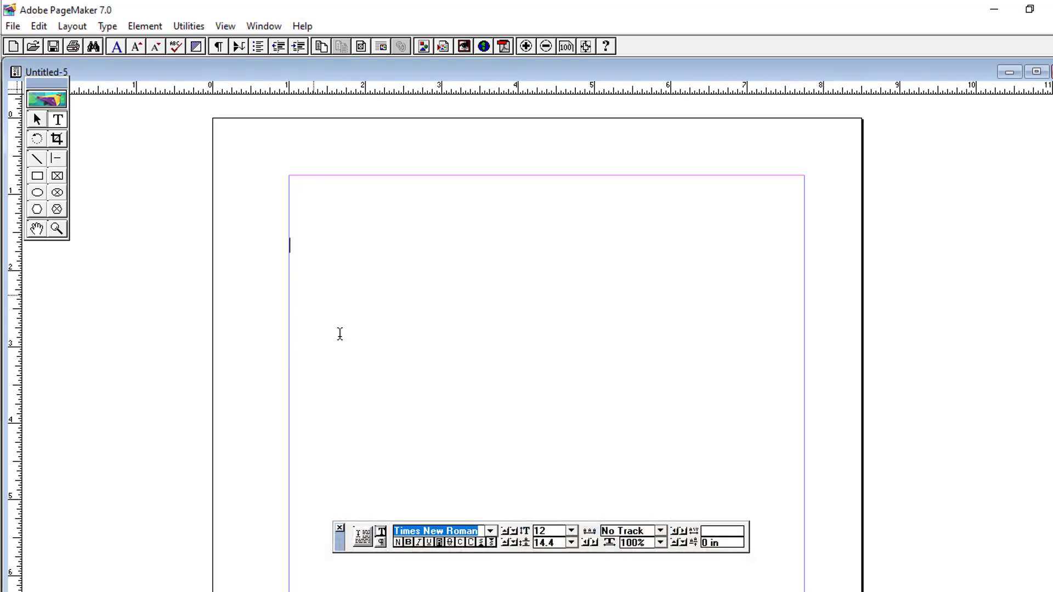
{"action": "left_click", "coordinate": [489, 532]}
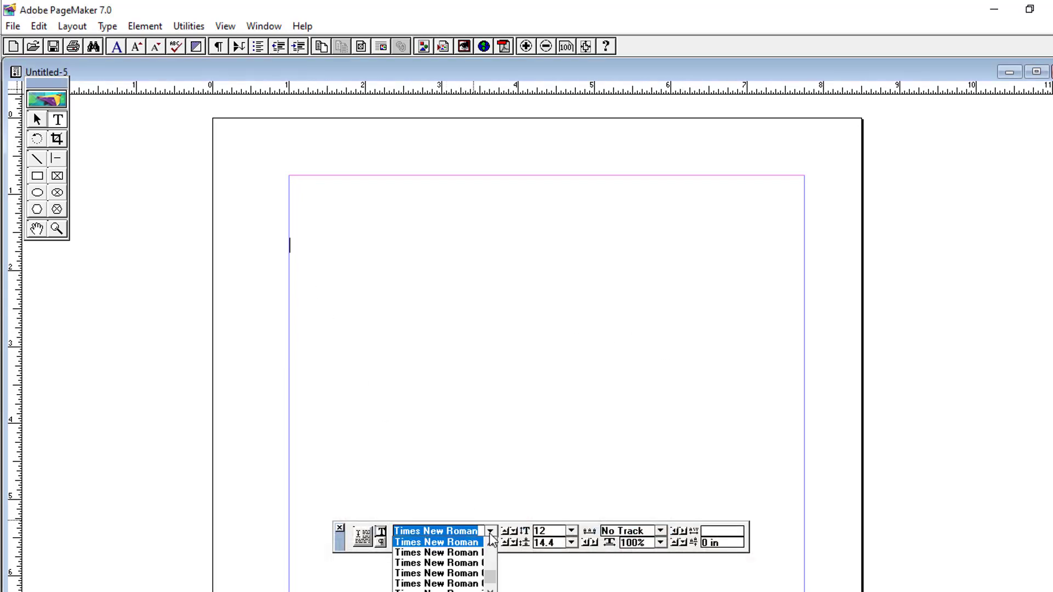
{"action": "left_click", "coordinate": [490, 532]}
{"action": "left_click", "coordinate": [491, 532]}
{"action": "type", "text": "gist"}
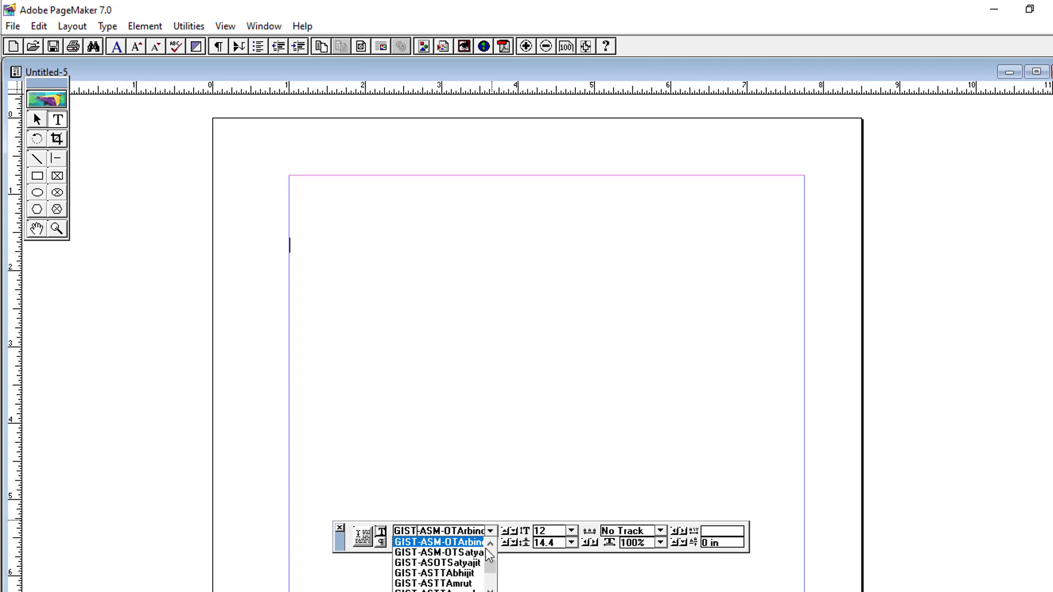
{"action": "left_click", "coordinate": [463, 564]}
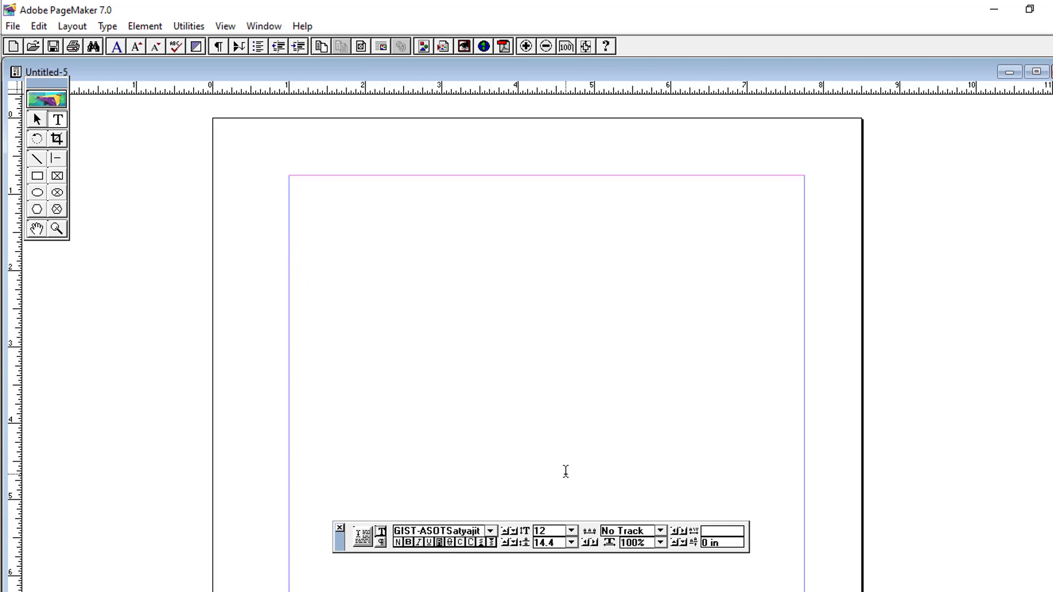
Switch on Assamese input and enter বিদ্যালয় on the page in GIST-ASTTSatyajit at font size 36.
{"action": "key", "text": "Caps_Lock"}
{"action": "left_click", "coordinate": [571, 530]}
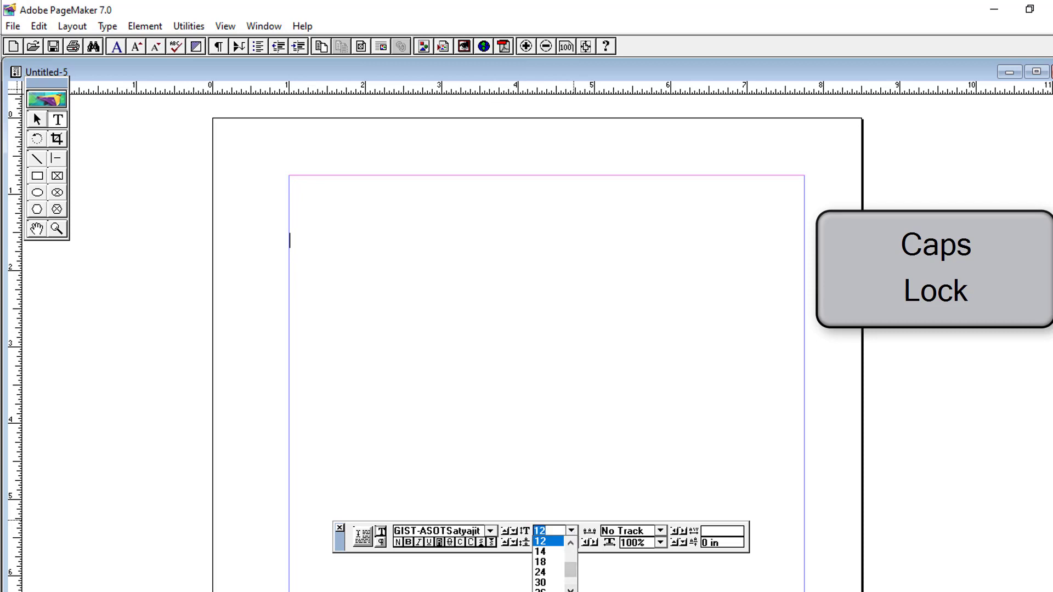
{"action": "type", "text": "36"}
{"action": "key", "text": "Return"}
{"action": "type", "text": "বিদ"}
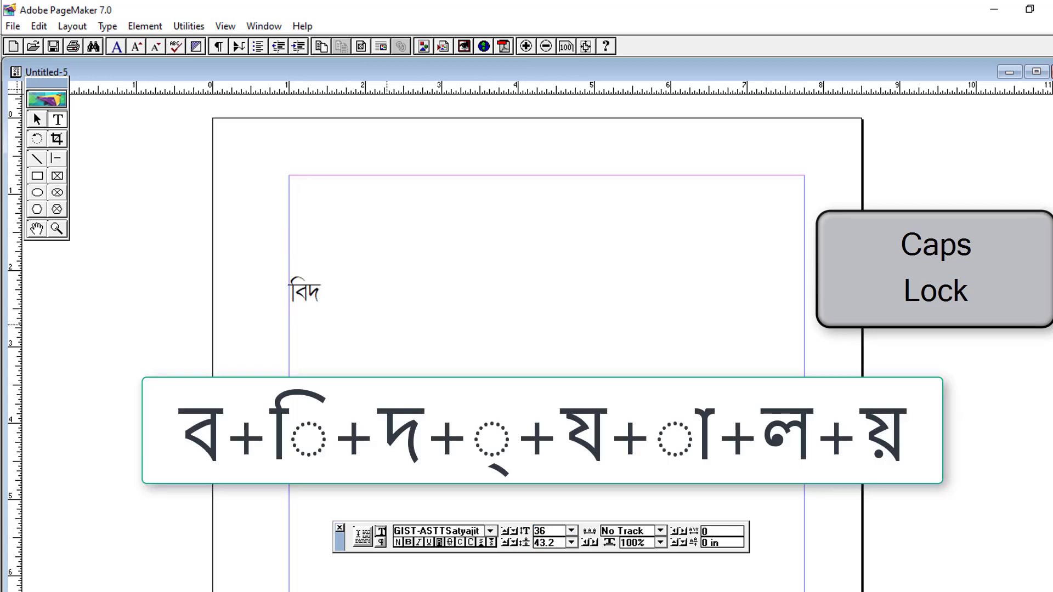
{"action": "type", "text": "্যালয়"}
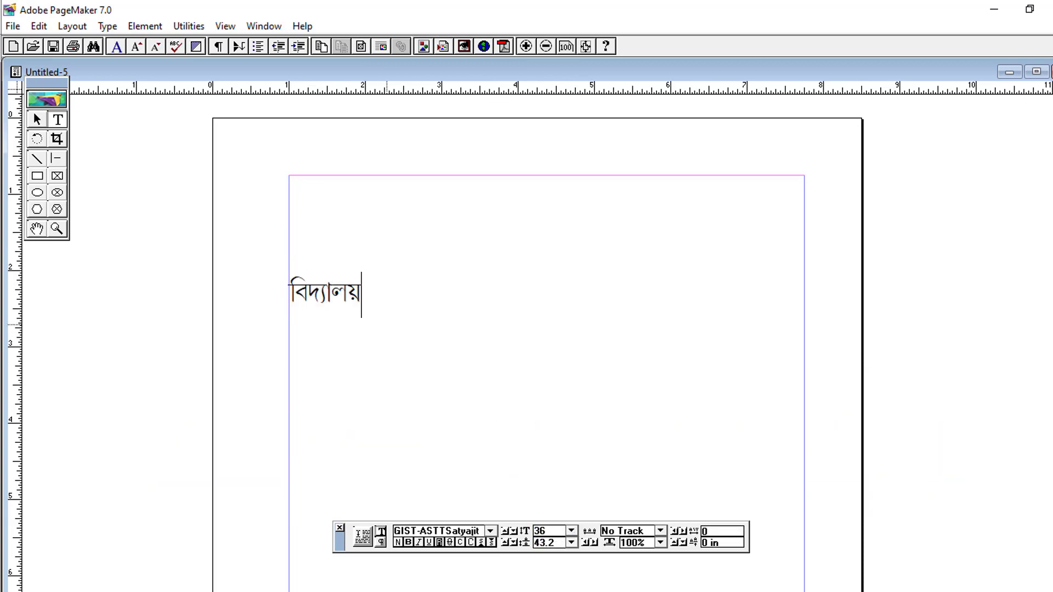